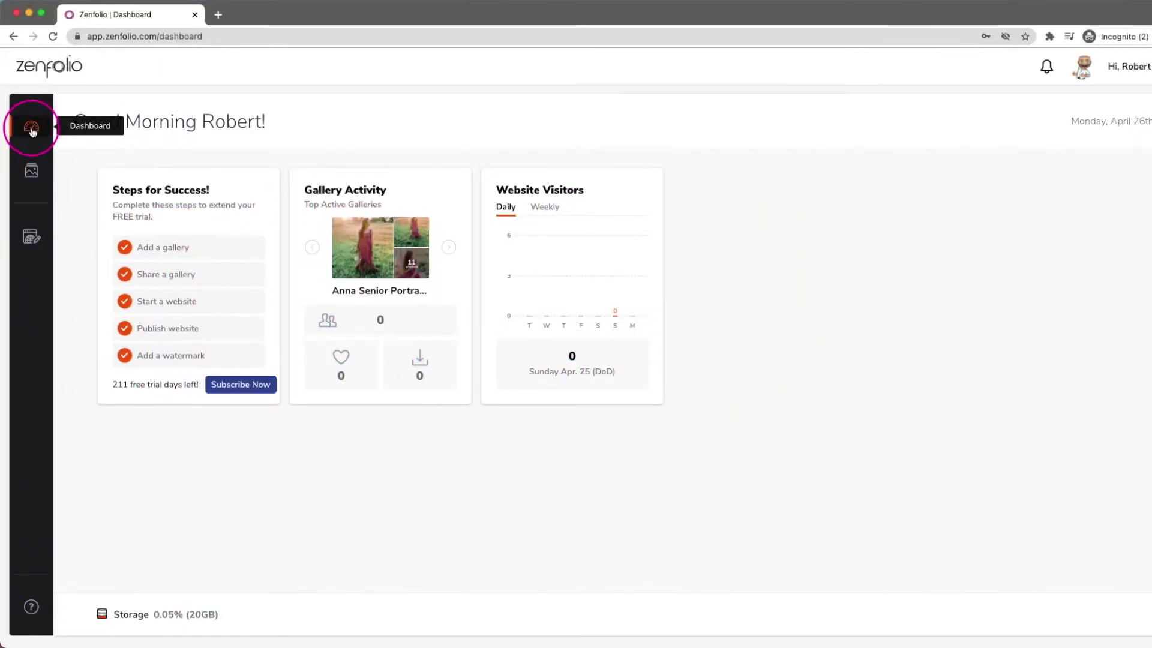
- Open the Website editor's Design settings to show the current Discover template
{"action": "left_click", "coordinate": [32, 239]}
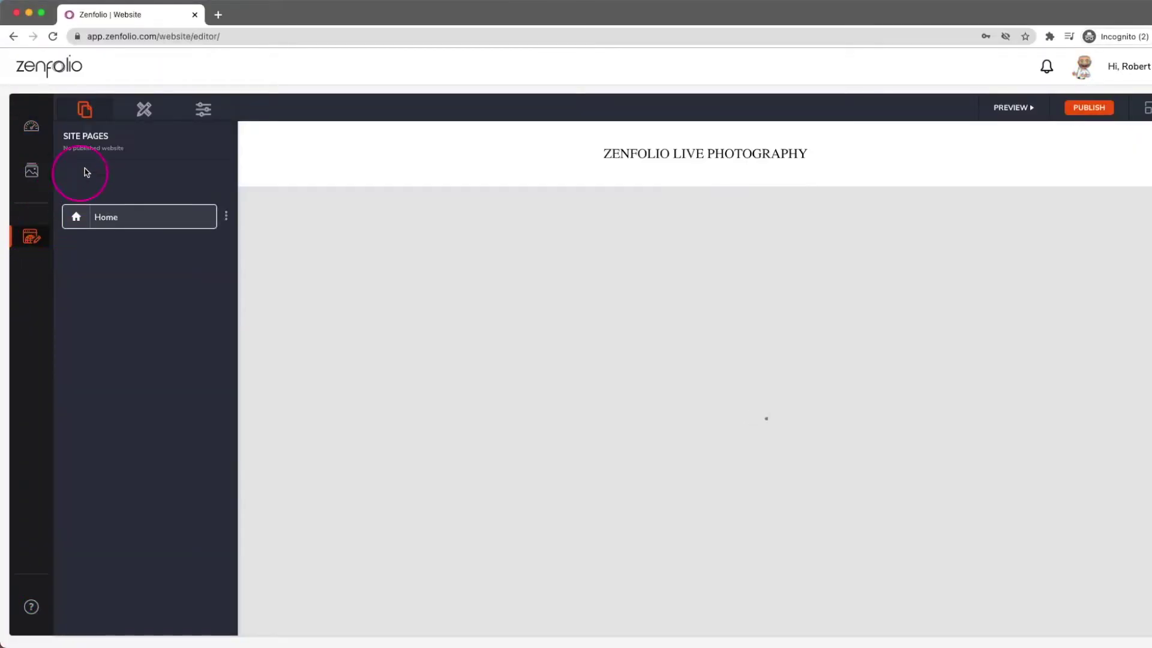
{"action": "left_click", "coordinate": [143, 113]}
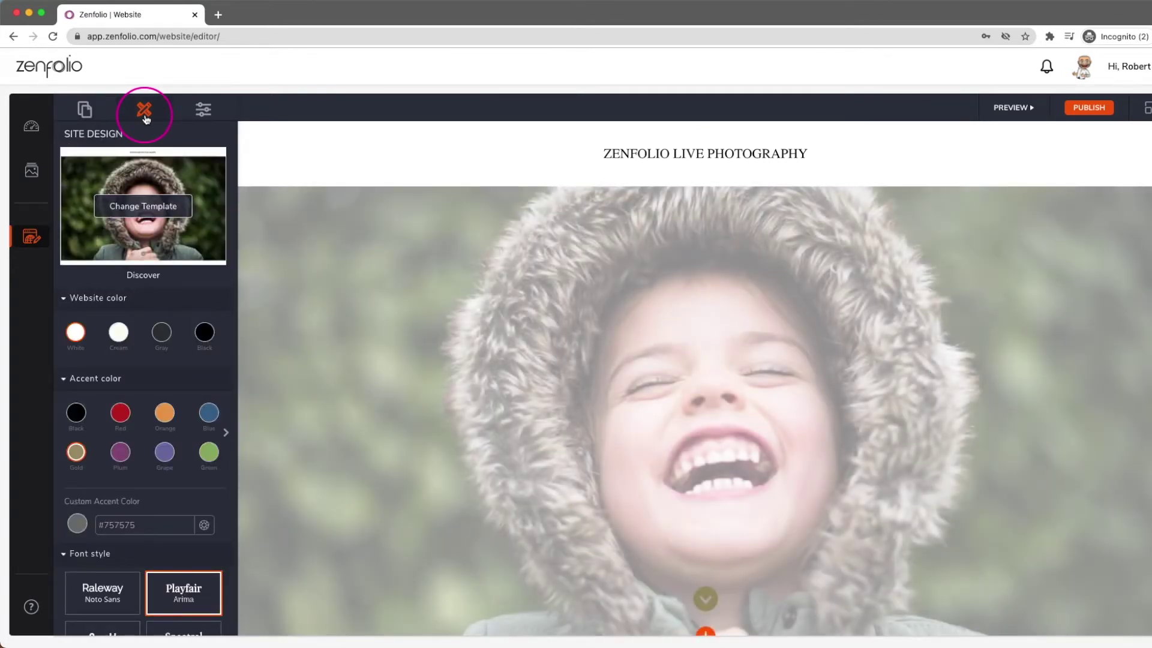
- Browse the template carousel back to Amore and preview it in a new tab
{"action": "left_click", "coordinate": [141, 208]}
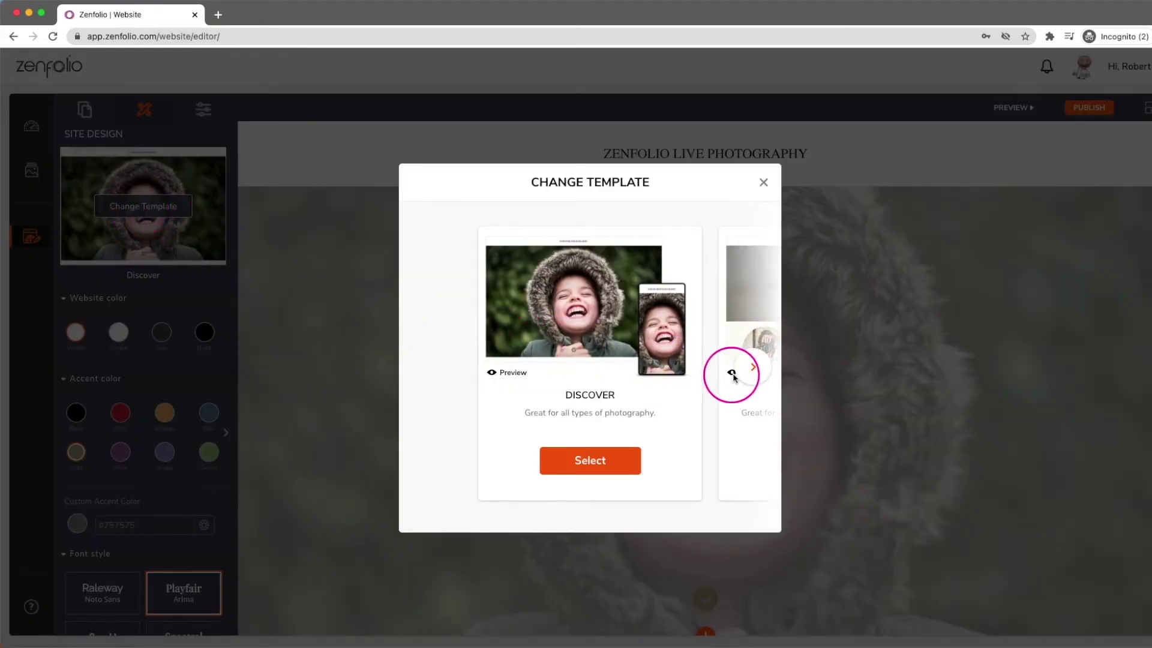
{"action": "left_click", "coordinate": [753, 367]}
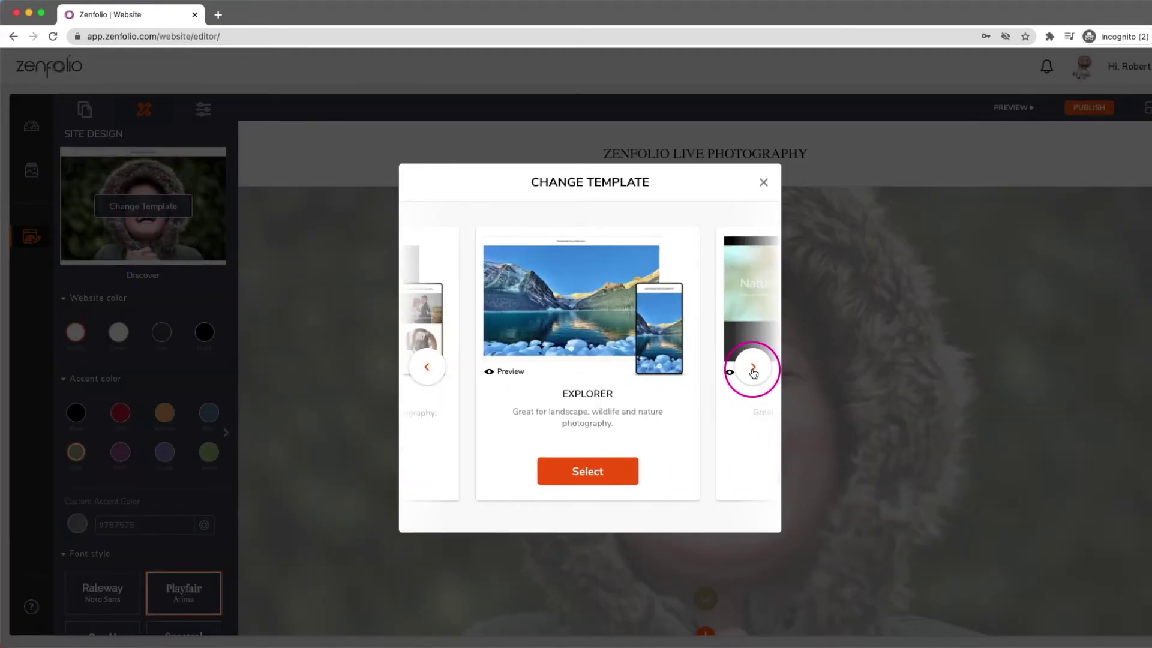
{"action": "left_click", "coordinate": [425, 366]}
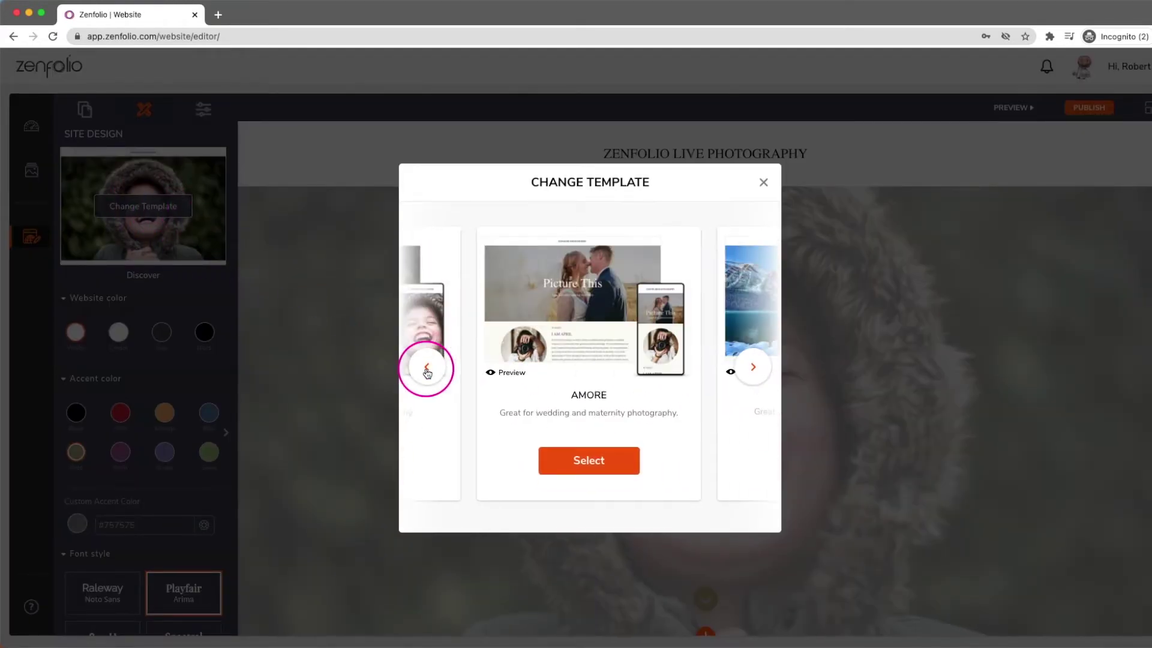
{"action": "left_click", "coordinate": [511, 373]}
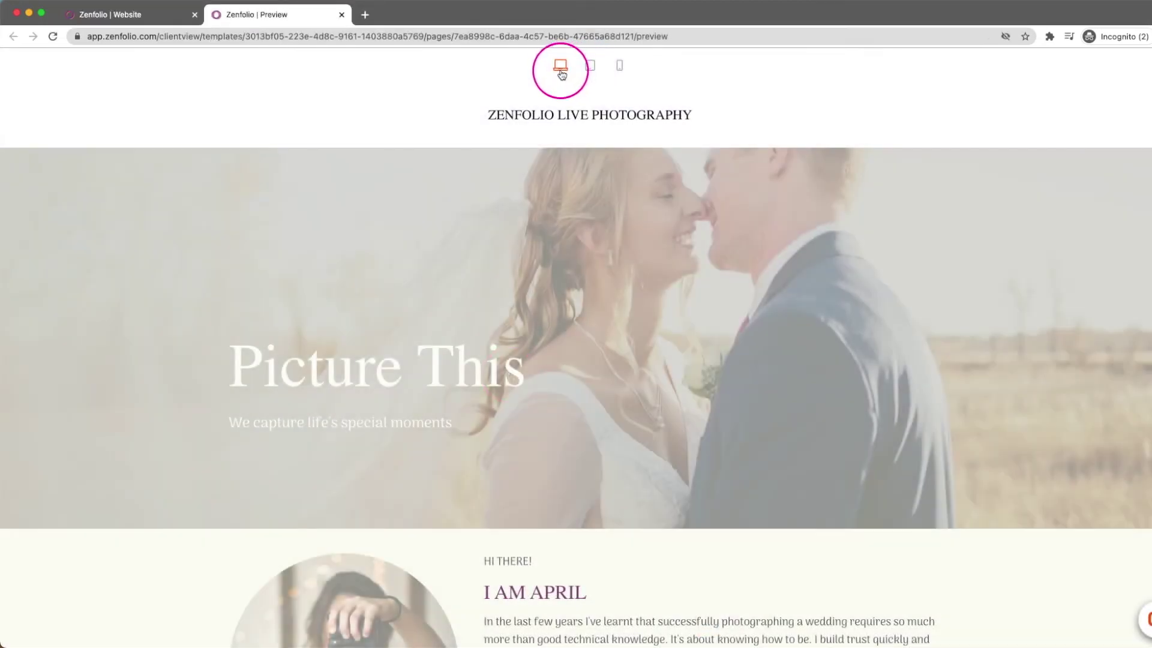
{"action": "left_click", "coordinate": [591, 69]}
{"action": "left_click", "coordinate": [619, 70]}
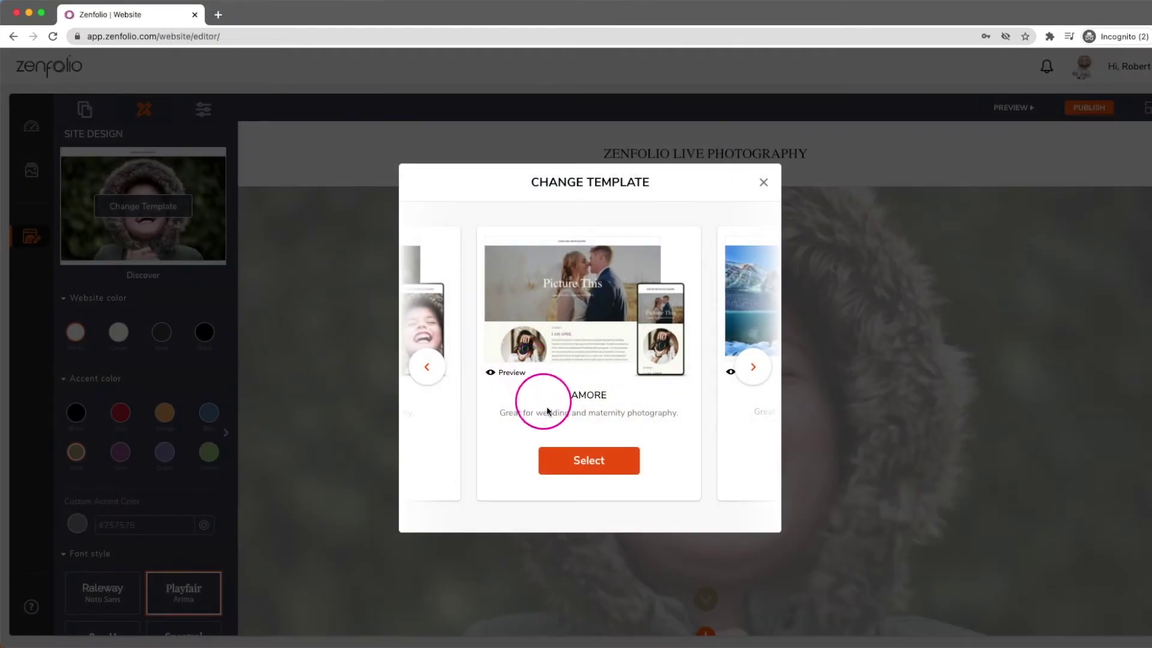
- Select the Amore template, then bring up the Home page's Site SEO options
{"action": "left_click", "coordinate": [589, 464]}
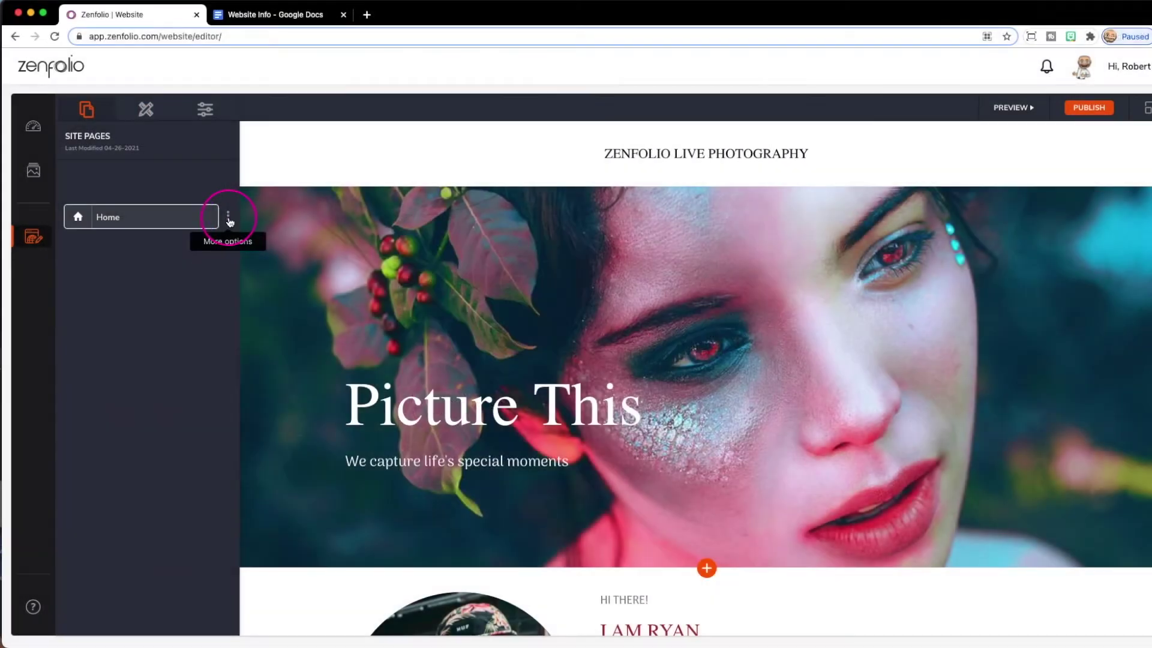
{"action": "left_click", "coordinate": [227, 216]}
{"action": "left_click", "coordinate": [289, 231]}
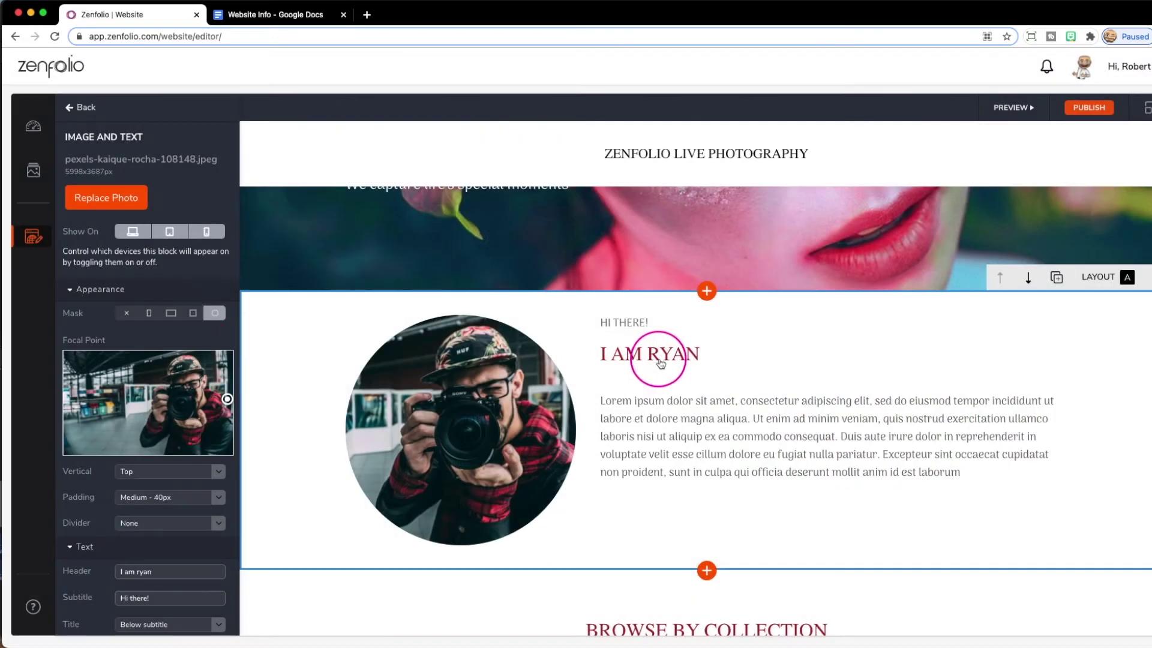
{"action": "scroll", "coordinate": [167, 450], "scroll_direction": "down", "scroll_amount": 2}
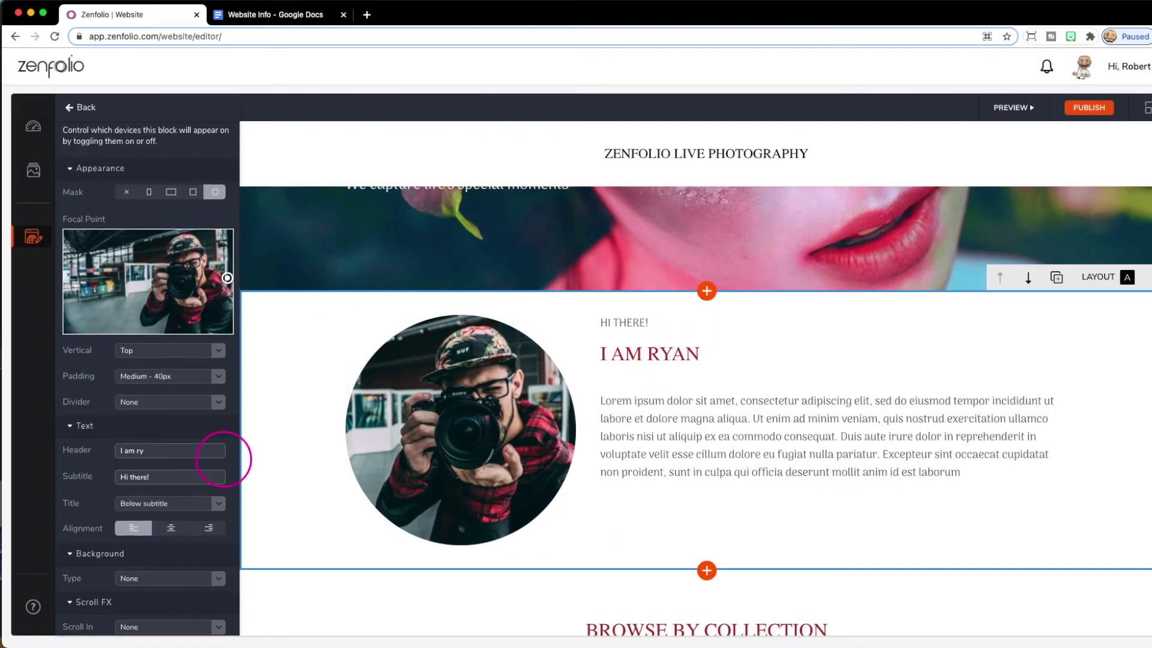
{"action": "type", "text": "David"}
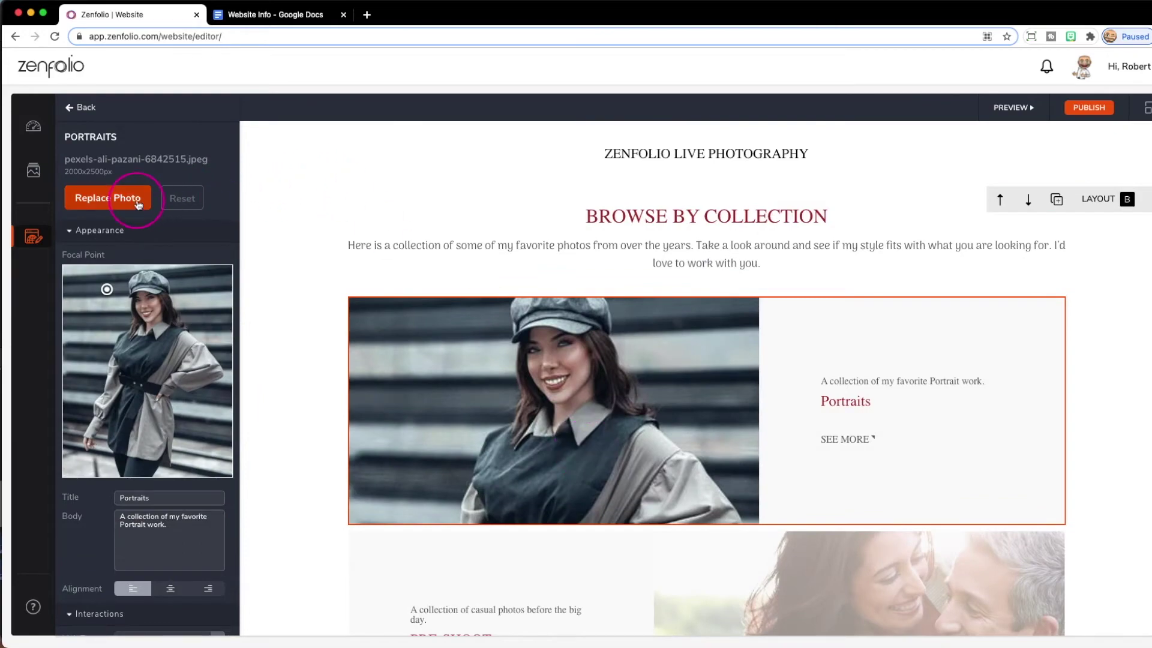
- Replace the Portraits photo, confirm switching to Discover, and go to Website Info
{"action": "left_click", "coordinate": [135, 199]}
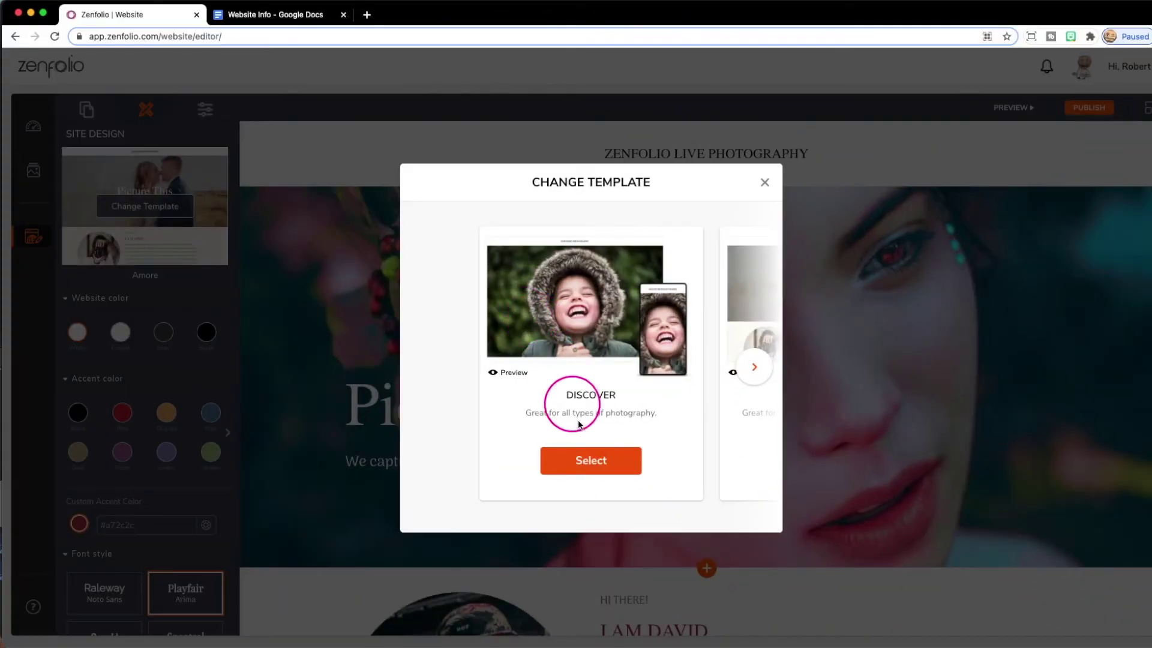
{"action": "left_click", "coordinate": [591, 460]}
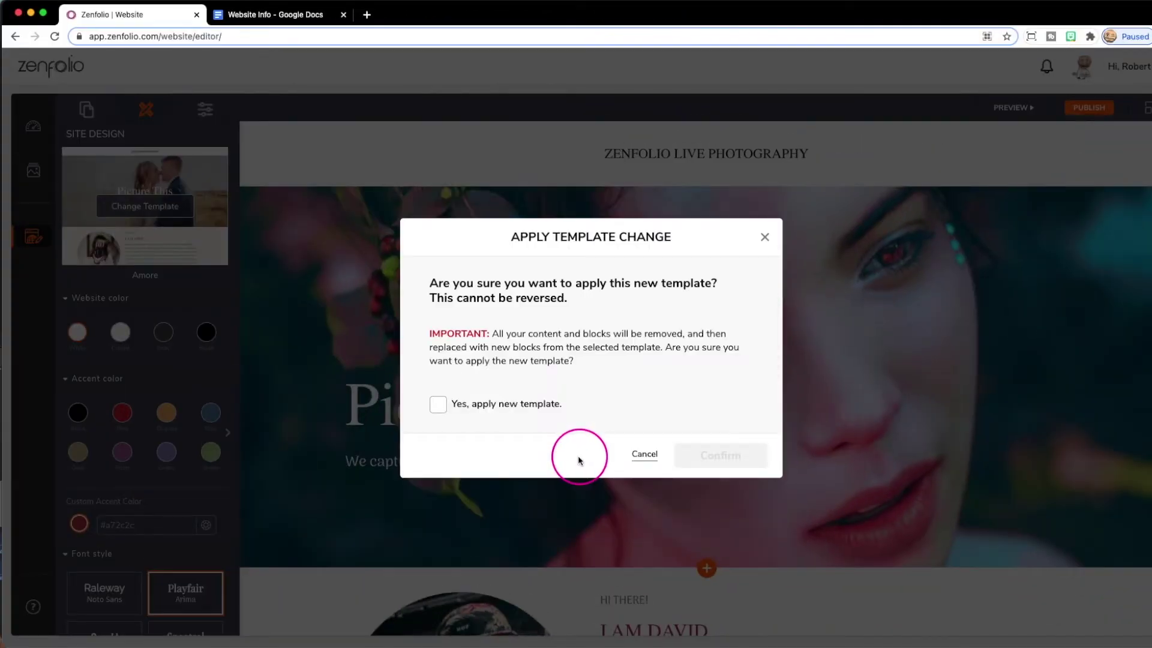
{"action": "left_click", "coordinate": [439, 406]}
{"action": "left_click", "coordinate": [717, 456]}
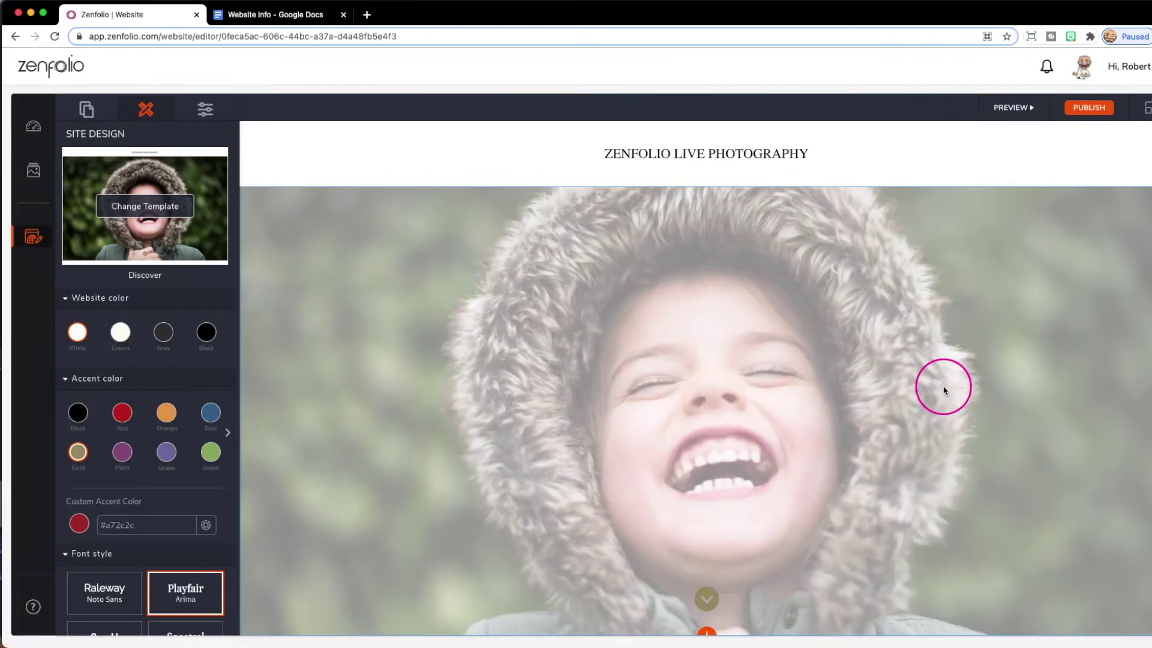
{"action": "scroll", "coordinate": [1128, 353], "scroll_direction": "down", "scroll_amount": 3}
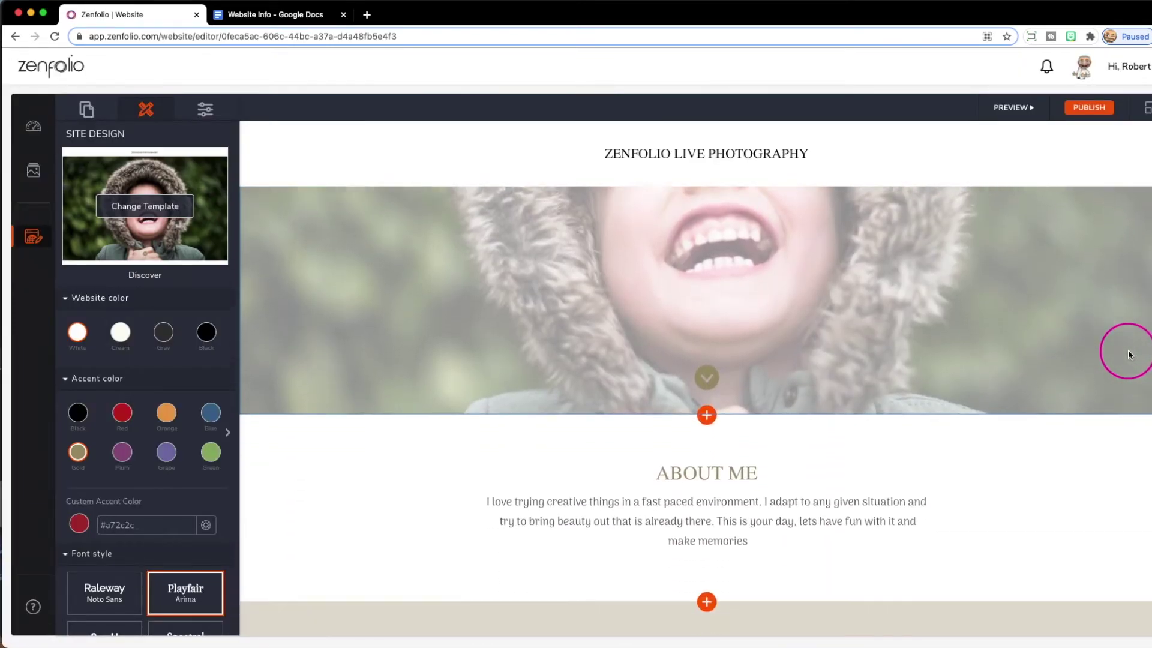
{"action": "scroll", "coordinate": [1129, 353], "scroll_direction": "down", "scroll_amount": 2}
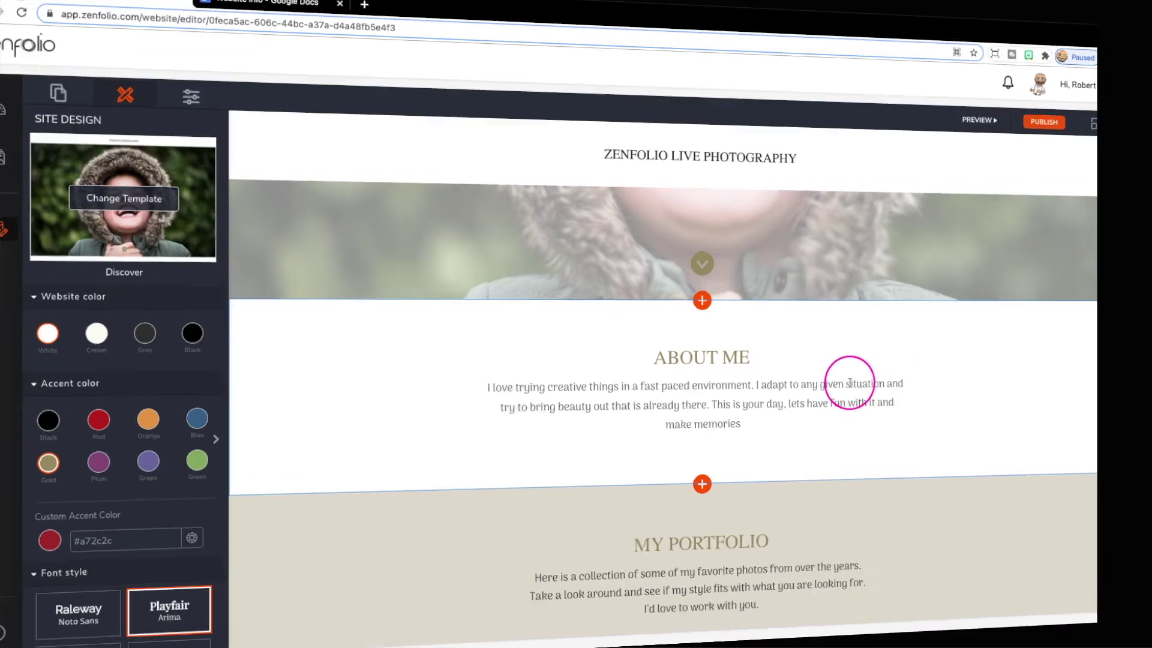
{"action": "left_click", "coordinate": [302, 16]}
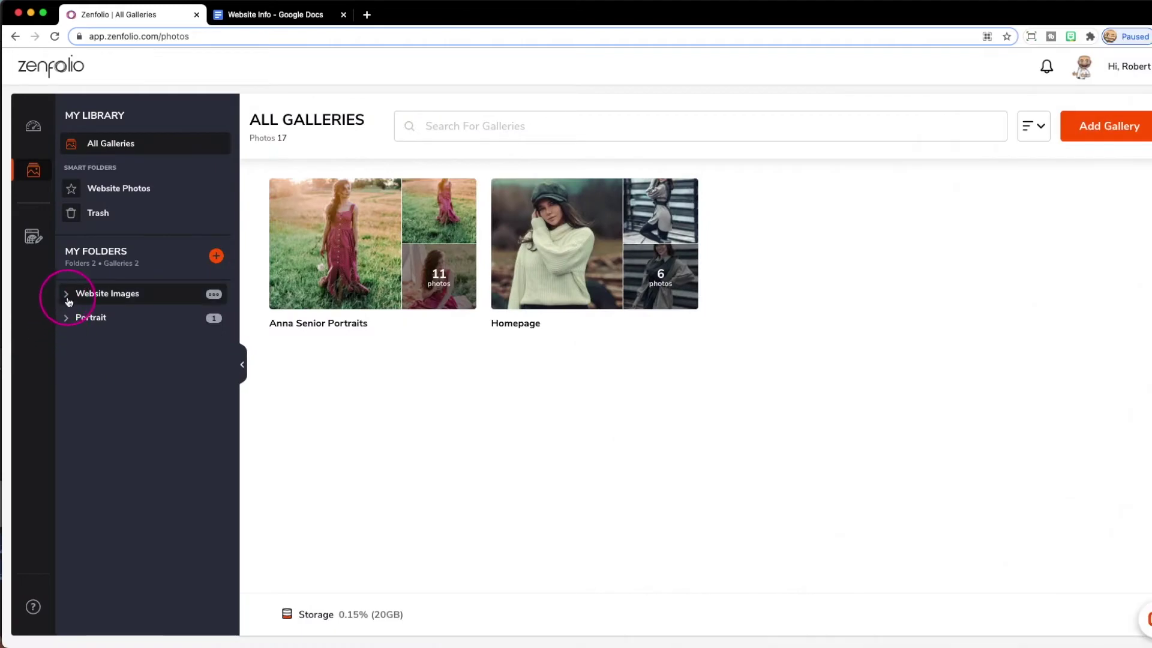
- Expand the Website Images folder to view its galleries
{"action": "left_click", "coordinate": [67, 297]}
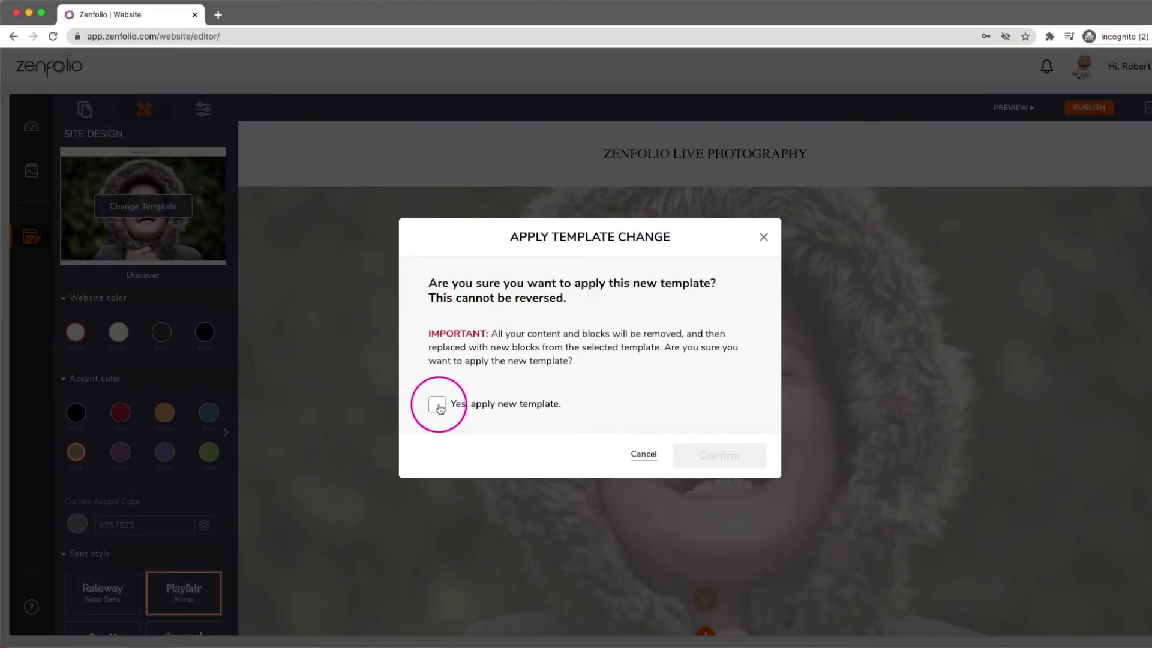
- Confirm applying Amore, then keep the website colour white after trying gray
{"action": "left_click", "coordinate": [439, 409]}
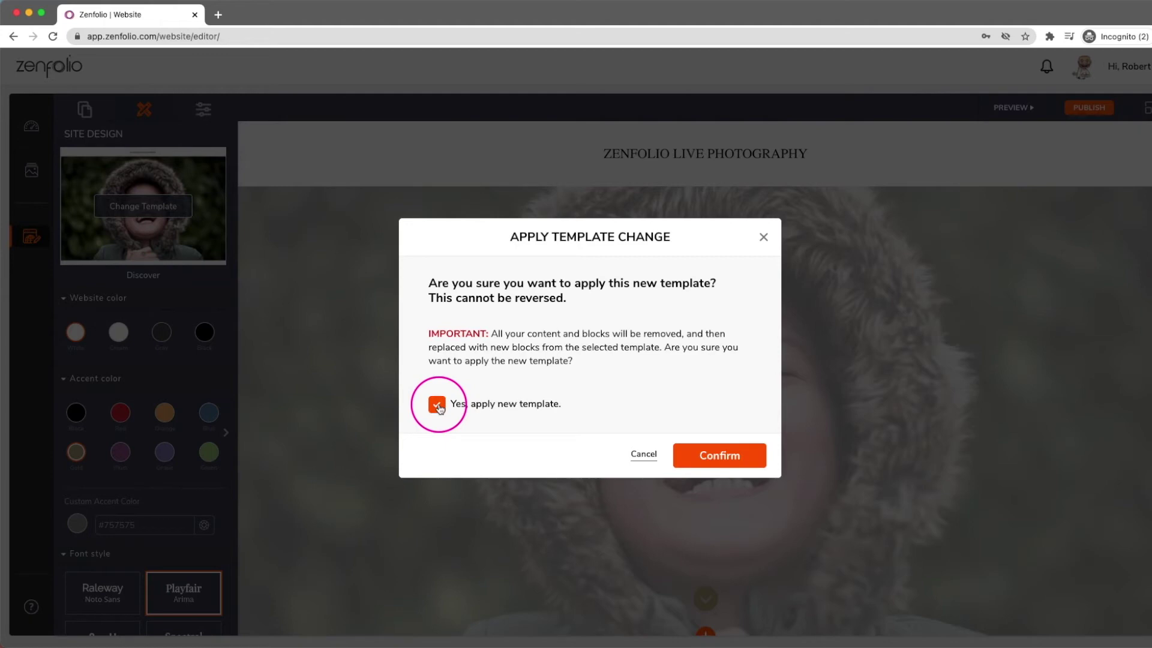
{"action": "left_click", "coordinate": [720, 456]}
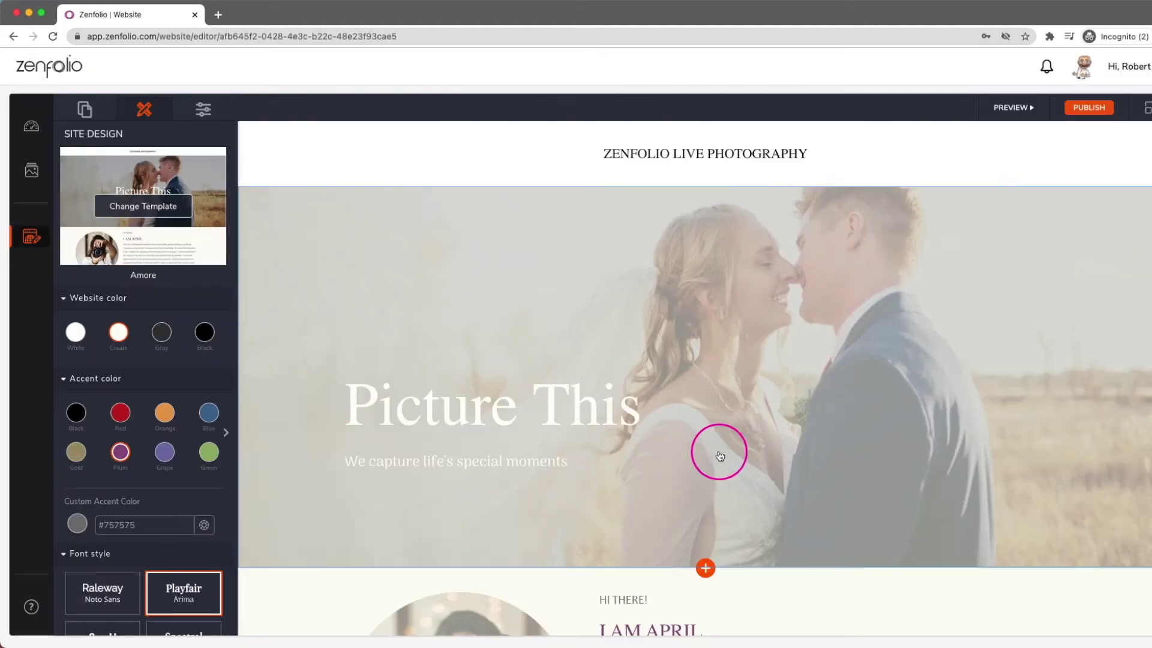
{"action": "left_click", "coordinate": [165, 338]}
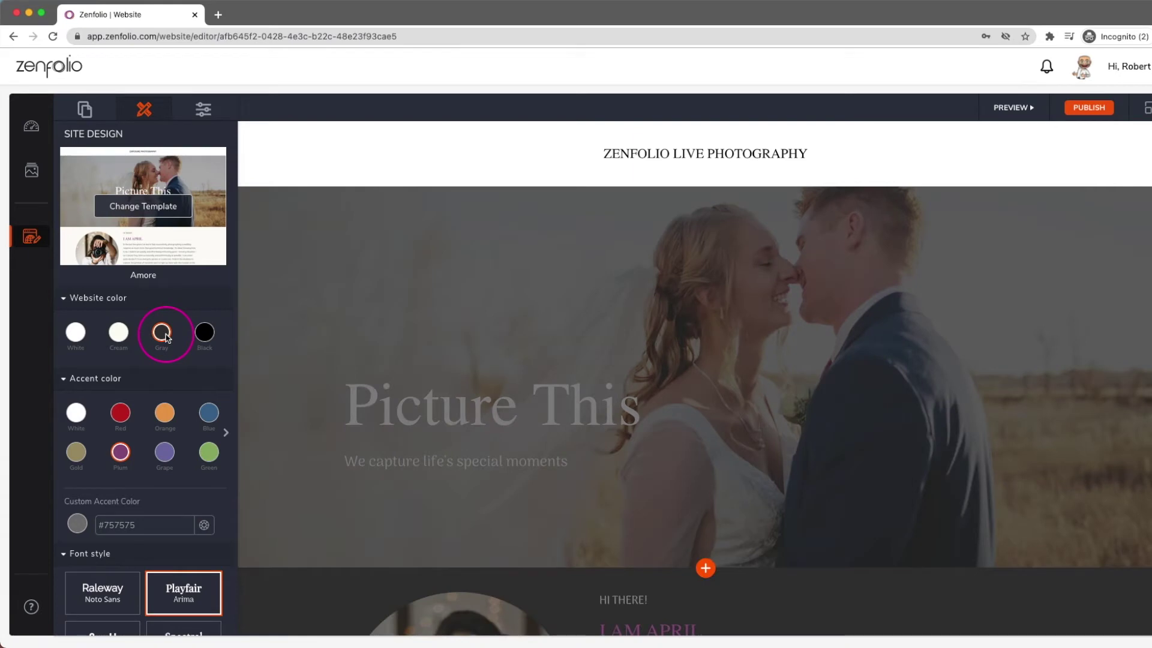
{"action": "left_click", "coordinate": [79, 337]}
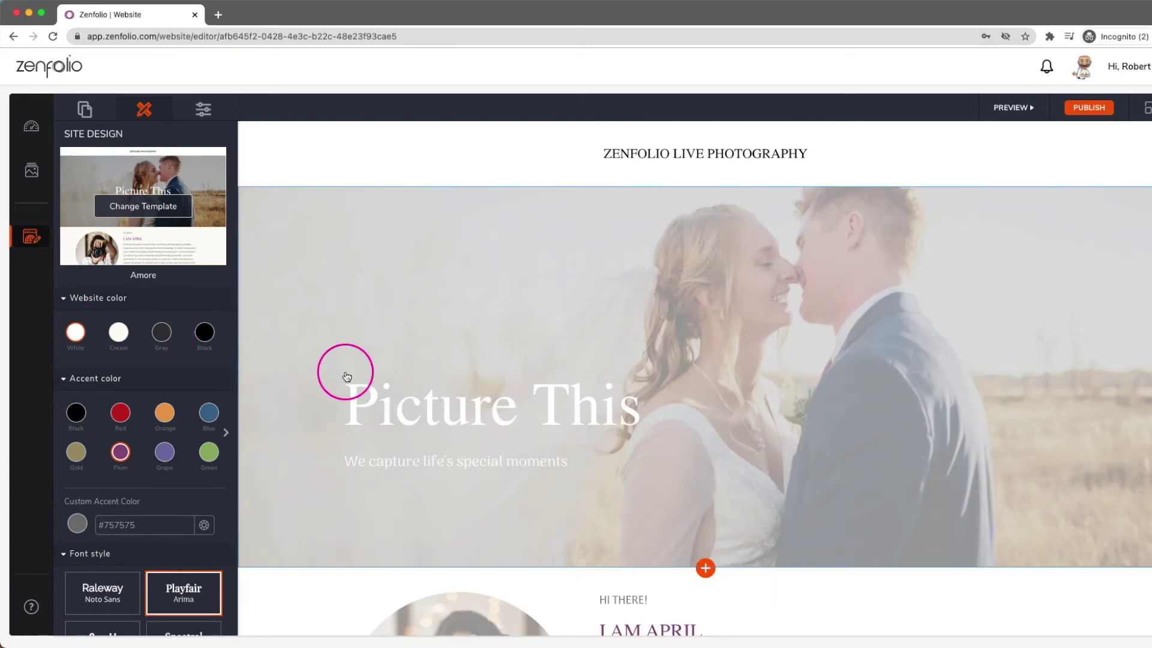
{"action": "scroll", "coordinate": [347, 378], "scroll_direction": "down", "scroll_amount": 2}
{"action": "scroll", "coordinate": [343, 377], "scroll_direction": "down", "scroll_amount": 3}
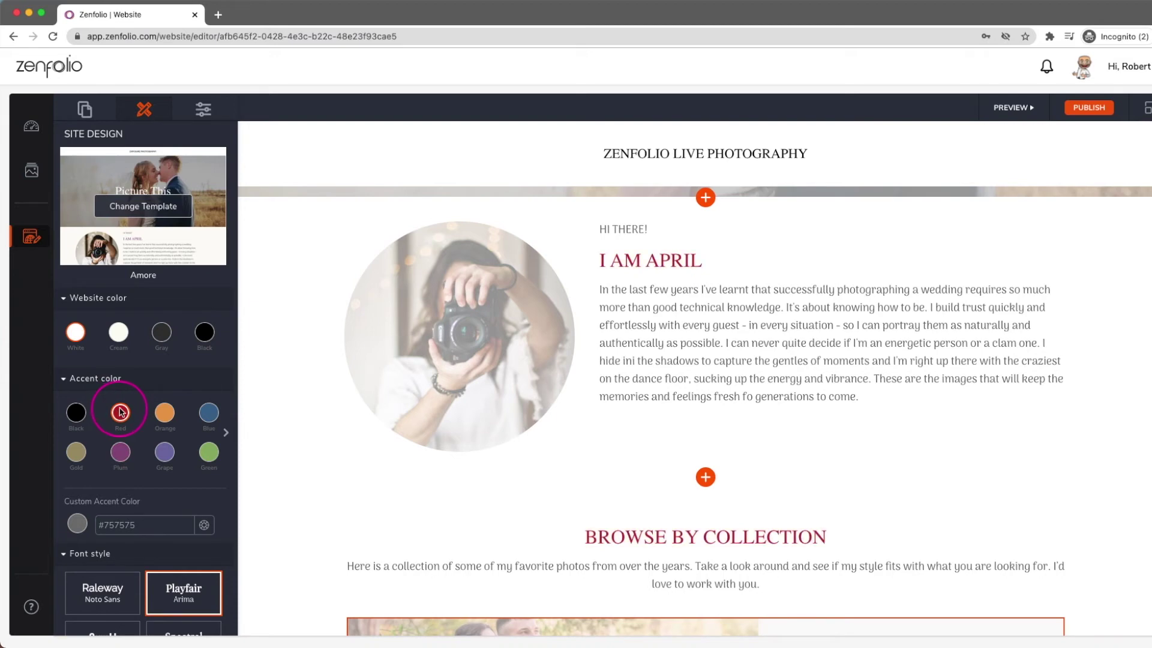
- Try blue and sky accents, then set a custom dark red #a72c2c accent
{"action": "left_click", "coordinate": [209, 414]}
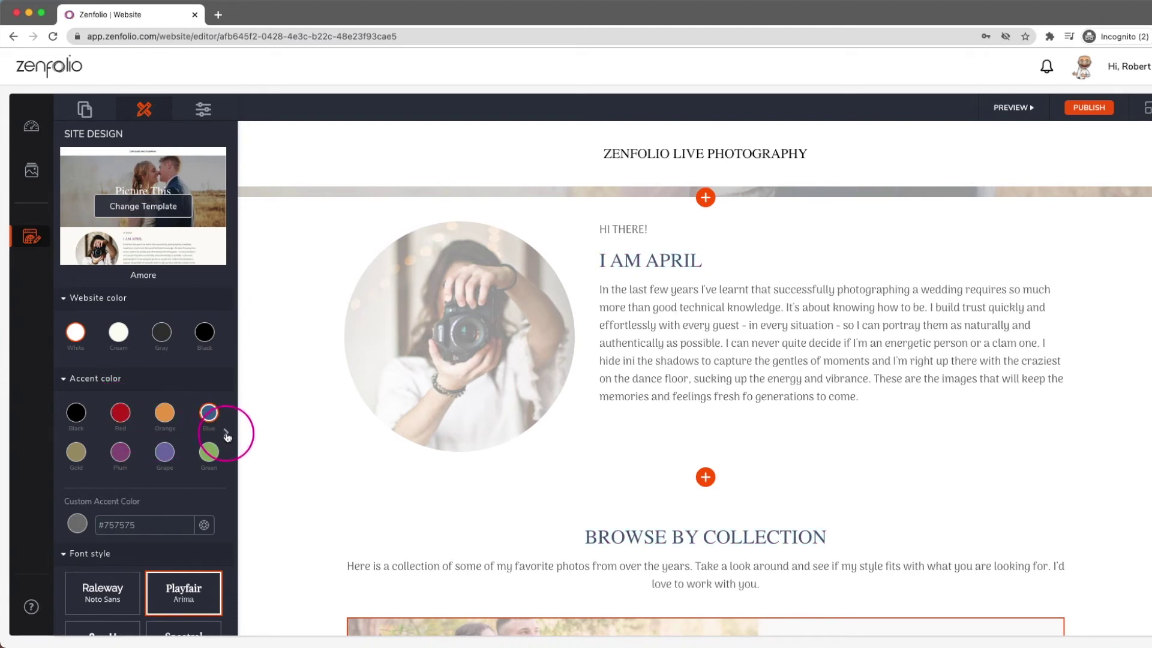
{"action": "left_click", "coordinate": [225, 433]}
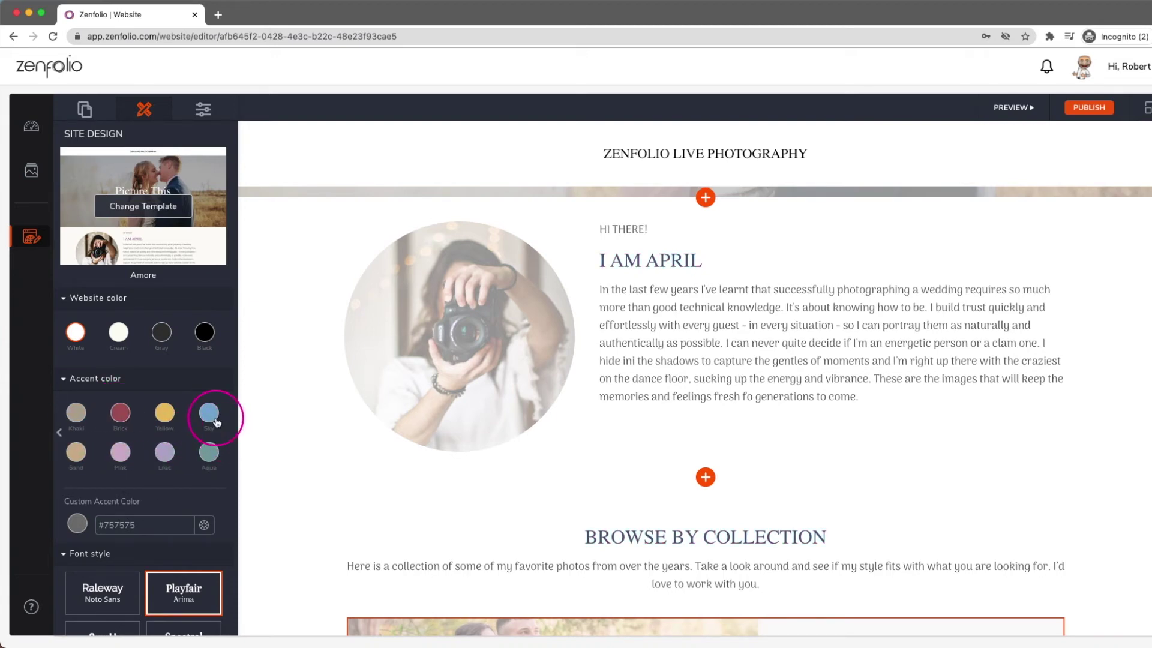
{"action": "left_click", "coordinate": [216, 420]}
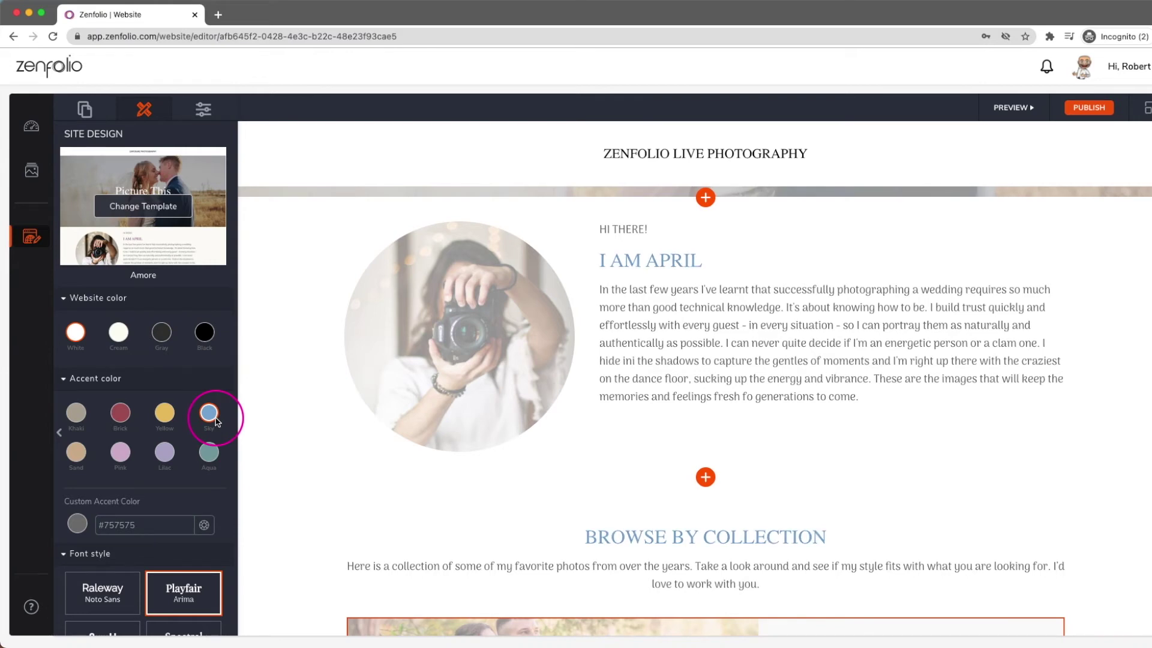
{"action": "left_click", "coordinate": [204, 526]}
{"action": "left_click", "coordinate": [174, 420]}
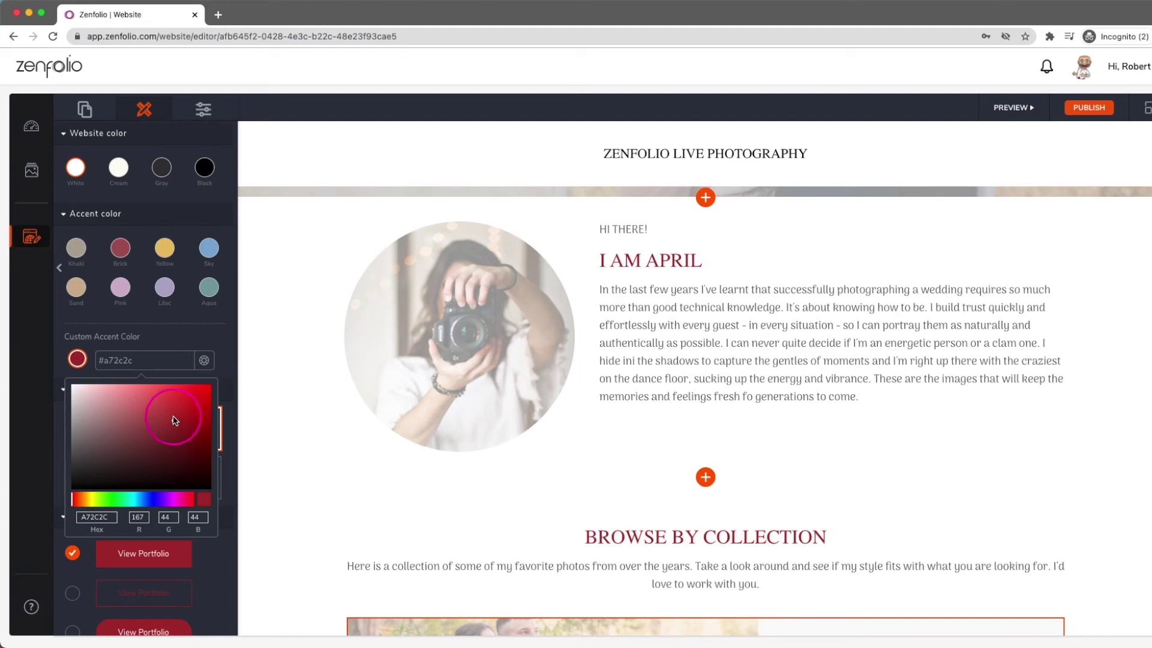
{"action": "left_click", "coordinate": [209, 345]}
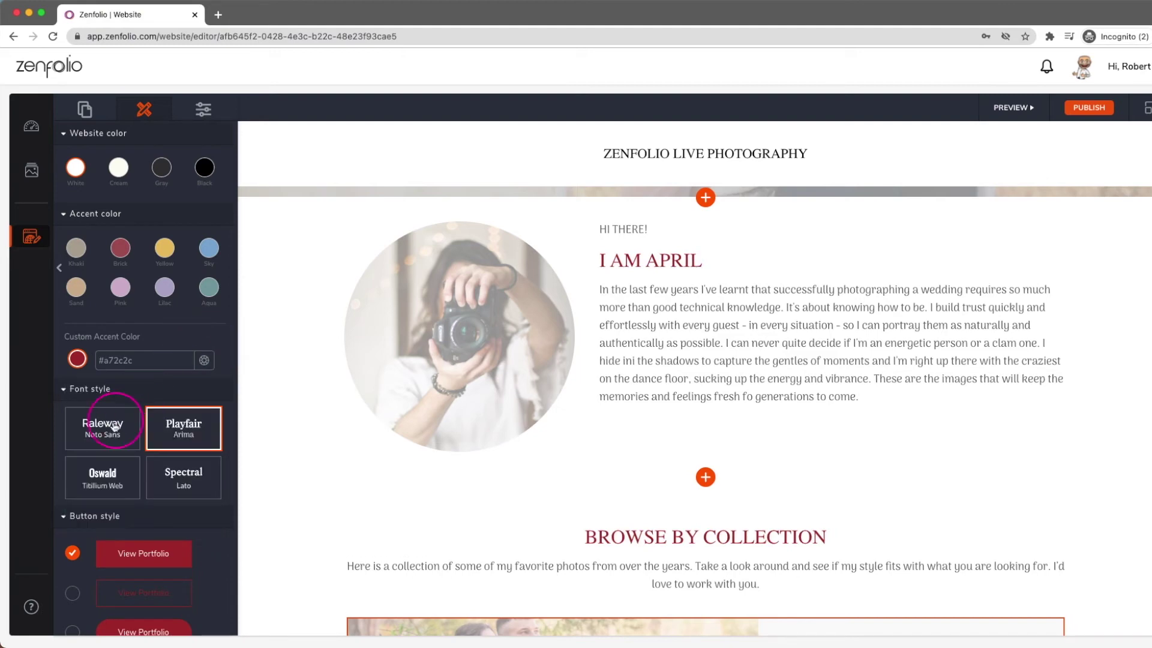
- Try the Raleway and Spectral font pairs, then return to Playfair and Arima
{"action": "left_click", "coordinate": [103, 433]}
{"action": "left_click", "coordinate": [172, 479]}
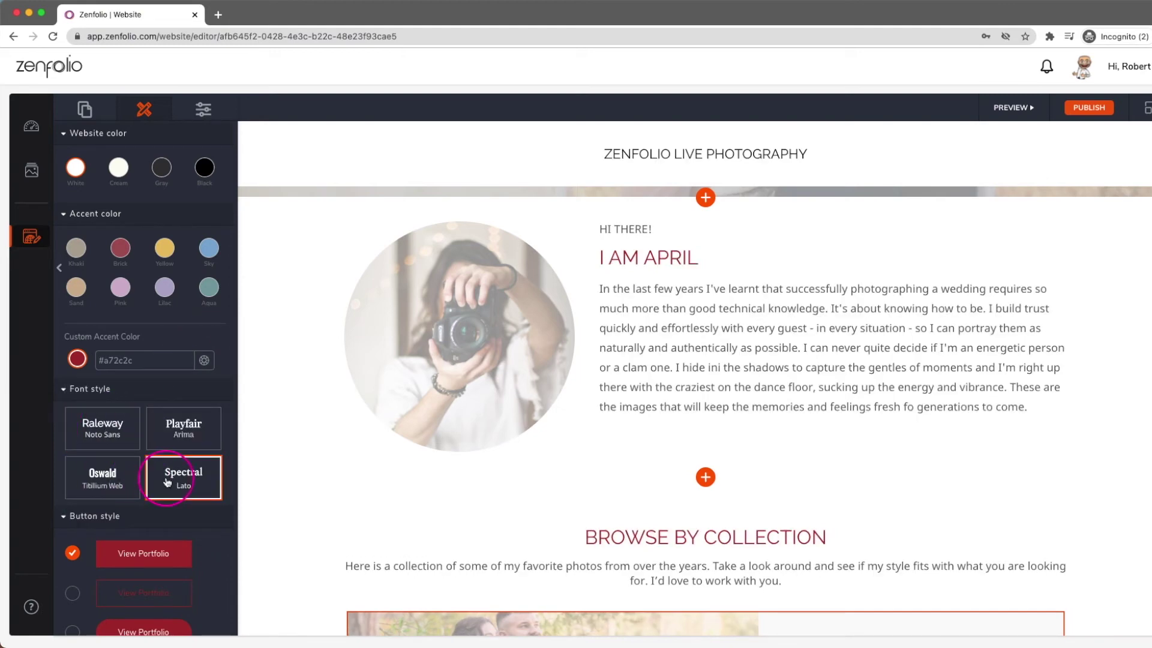
{"action": "left_click", "coordinate": [181, 419]}
{"action": "scroll", "coordinate": [334, 424], "scroll_direction": "down", "scroll_amount": 2}
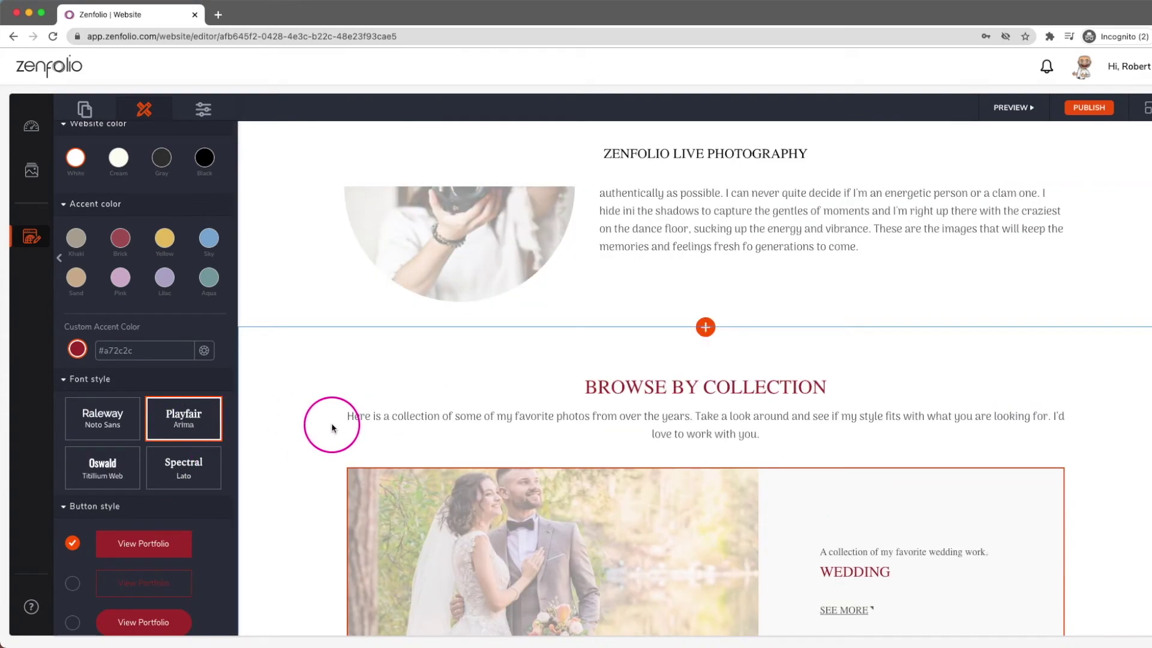
{"action": "scroll", "coordinate": [335, 424], "scroll_direction": "down", "scroll_amount": 5}
{"action": "scroll", "coordinate": [329, 424], "scroll_direction": "down", "scroll_amount": 5}
{"action": "scroll", "coordinate": [330, 423], "scroll_direction": "down", "scroll_amount": 5}
{"action": "scroll", "coordinate": [329, 424], "scroll_direction": "down", "scroll_amount": 4}
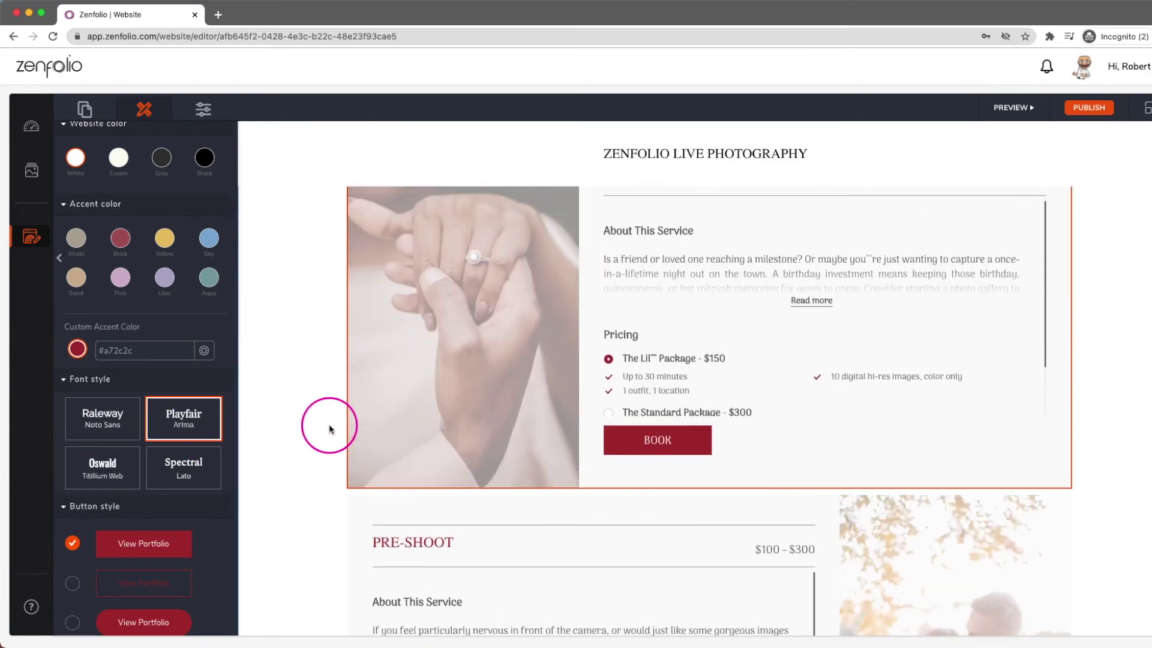
{"action": "scroll", "coordinate": [330, 425], "scroll_direction": "up", "scroll_amount": 1}
{"action": "scroll", "coordinate": [206, 499], "scroll_direction": "down", "scroll_amount": 1}
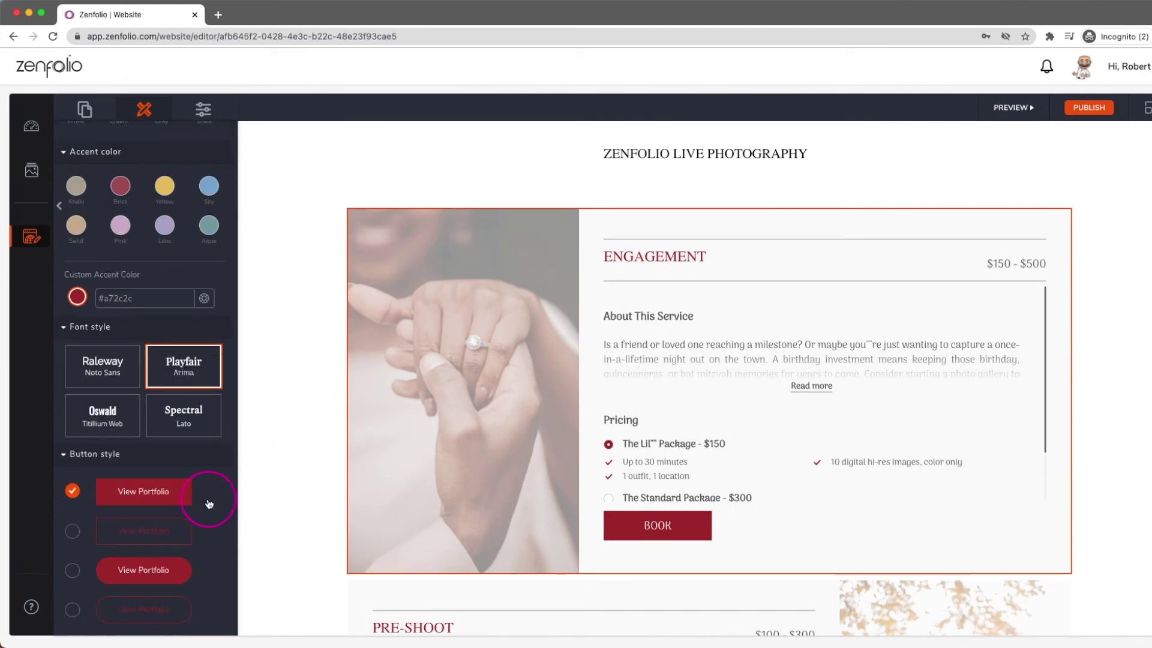
- Make the buttons filled with rounded ends, after trying outlined, and open the Services block settings
{"action": "left_click", "coordinate": [73, 532]}
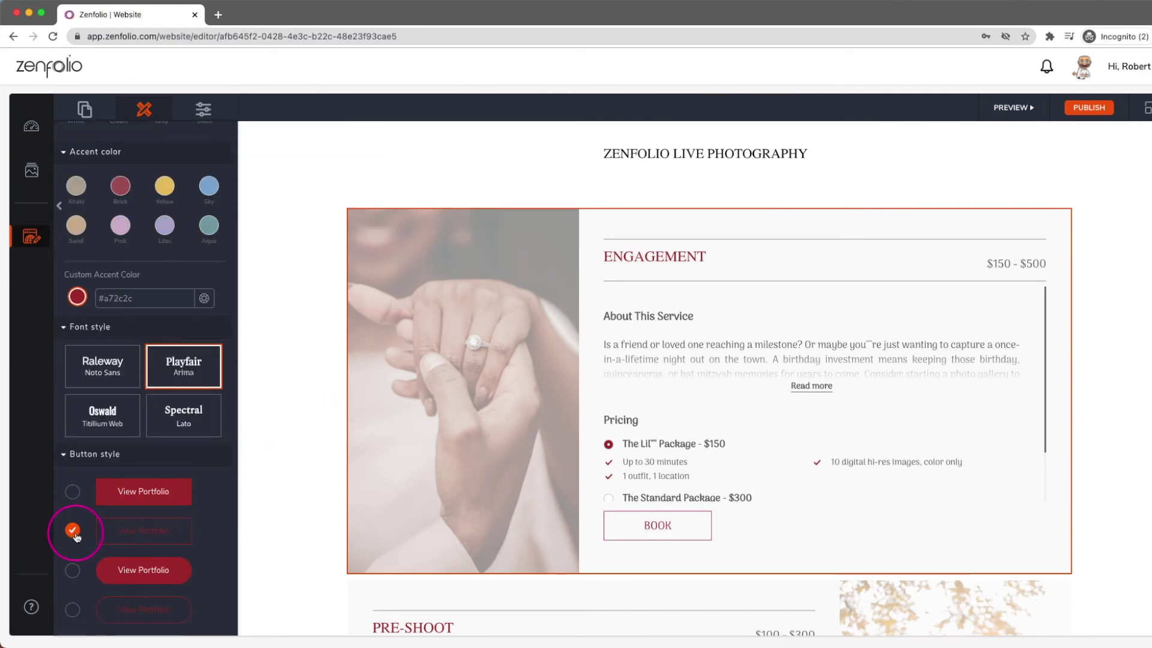
{"action": "left_click", "coordinate": [74, 570]}
{"action": "left_click", "coordinate": [914, 393]}
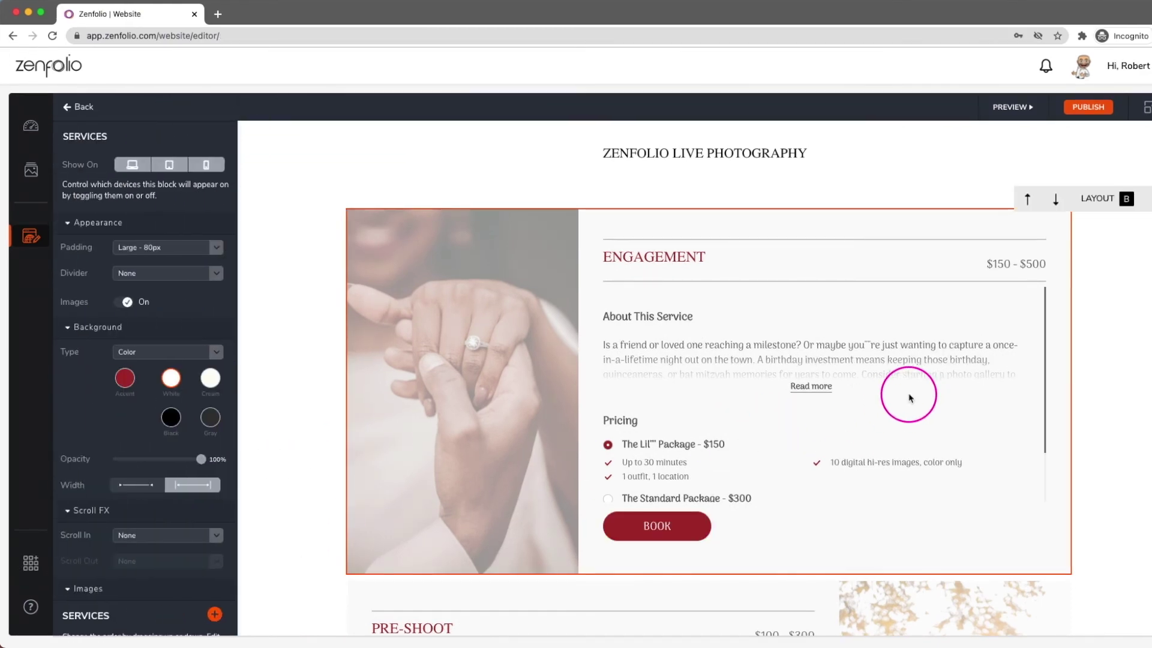
{"action": "left_click", "coordinate": [1095, 200]}
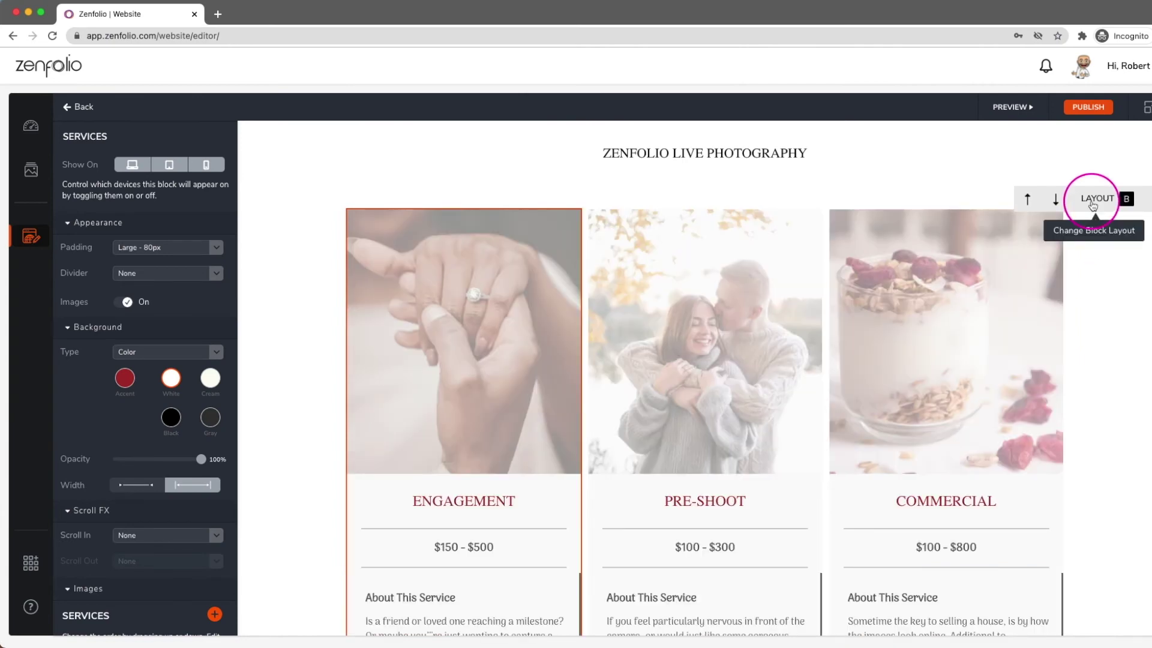
{"action": "scroll", "coordinate": [183, 236], "scroll_direction": "down", "scroll_amount": 1}
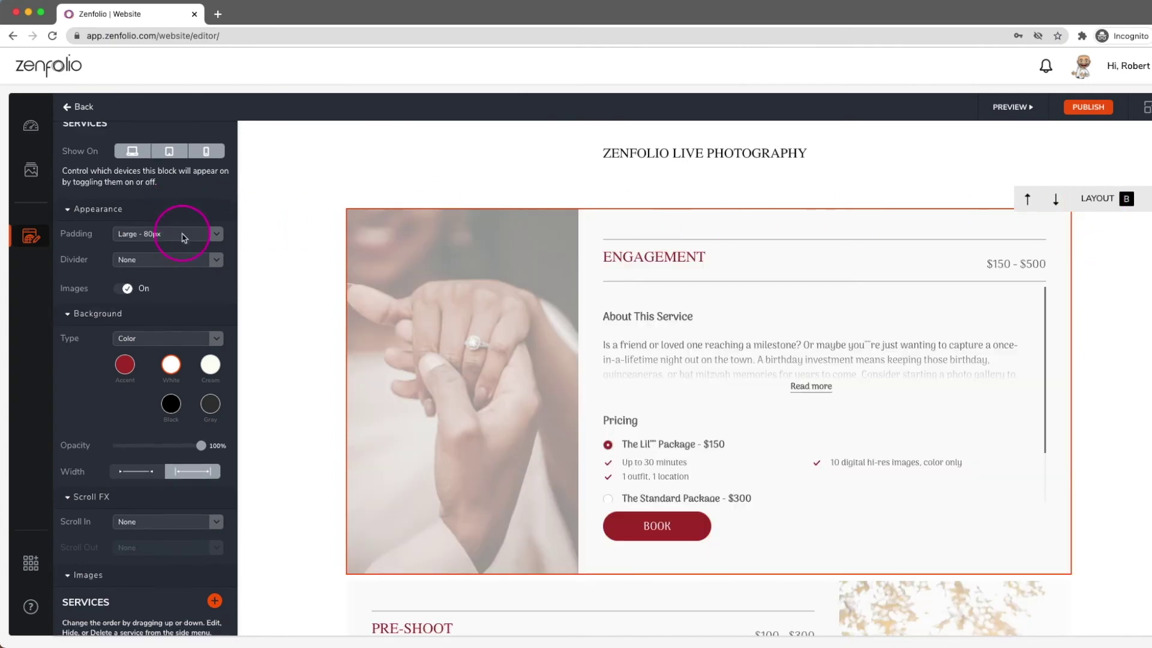
{"action": "scroll", "coordinate": [183, 236], "scroll_direction": "down", "scroll_amount": 3}
{"action": "scroll", "coordinate": [180, 244], "scroll_direction": "down", "scroll_amount": 3}
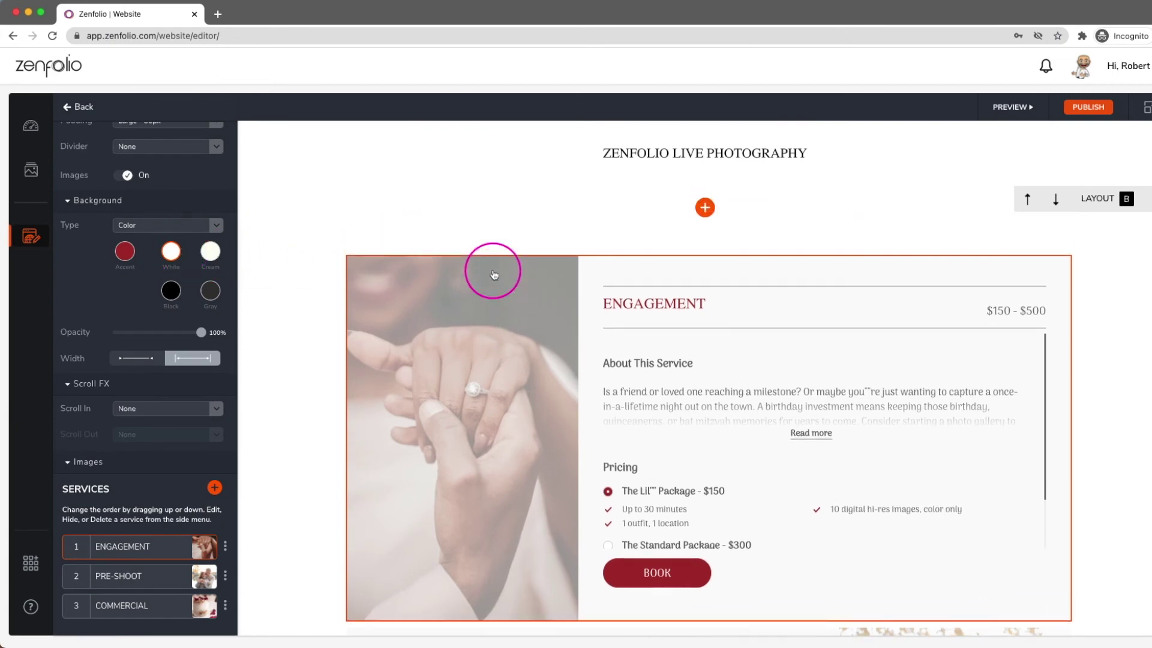
{"action": "left_click", "coordinate": [704, 216]}
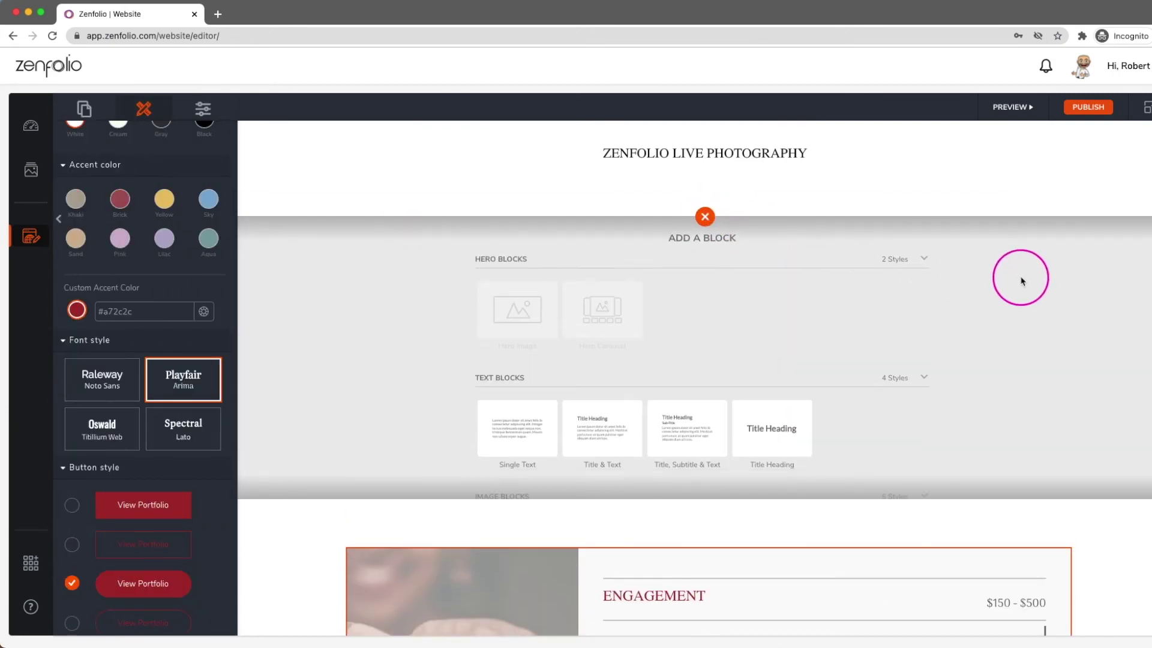
{"action": "scroll", "coordinate": [1021, 281], "scroll_direction": "down", "scroll_amount": 3}
{"action": "scroll", "coordinate": [1020, 281], "scroll_direction": "down", "scroll_amount": 3}
{"action": "scroll", "coordinate": [1020, 280], "scroll_direction": "down", "scroll_amount": 2}
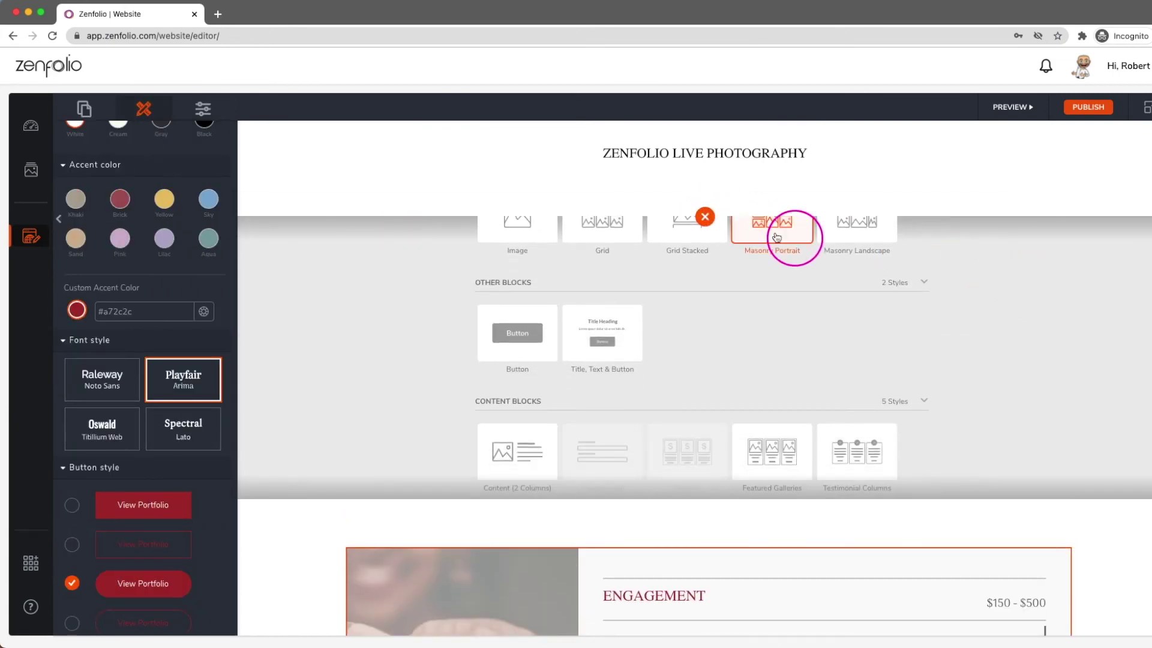
{"action": "left_click", "coordinate": [704, 216]}
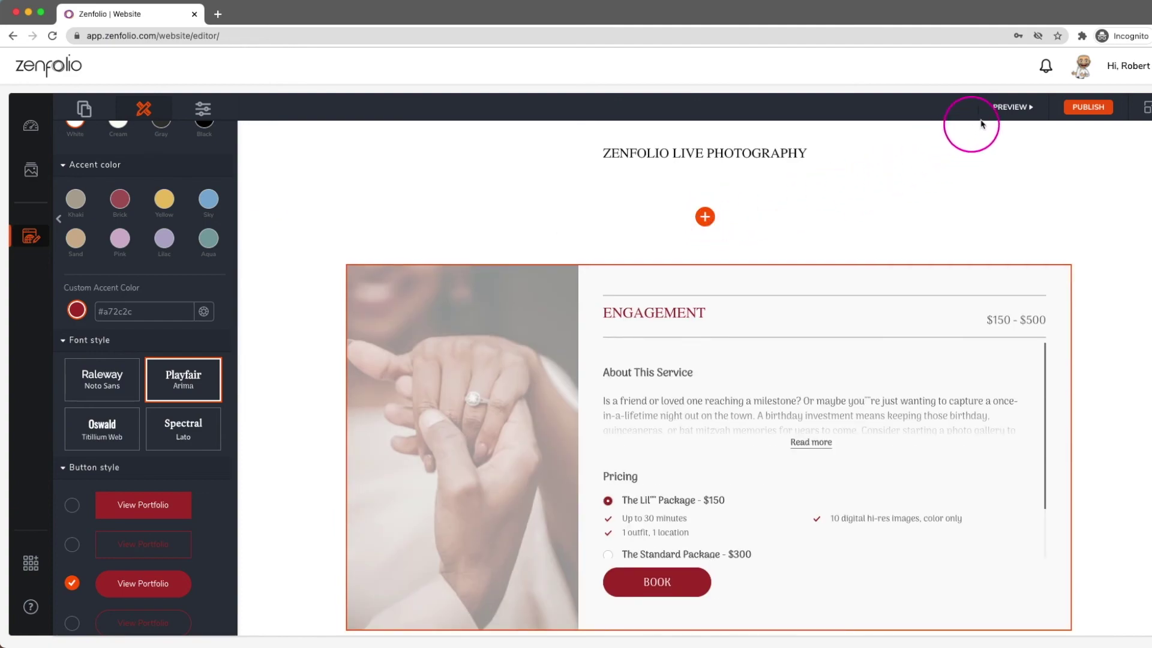
- Preview the site at desktop, tablet and phone sizes, then publish it
{"action": "left_click", "coordinate": [1009, 112]}
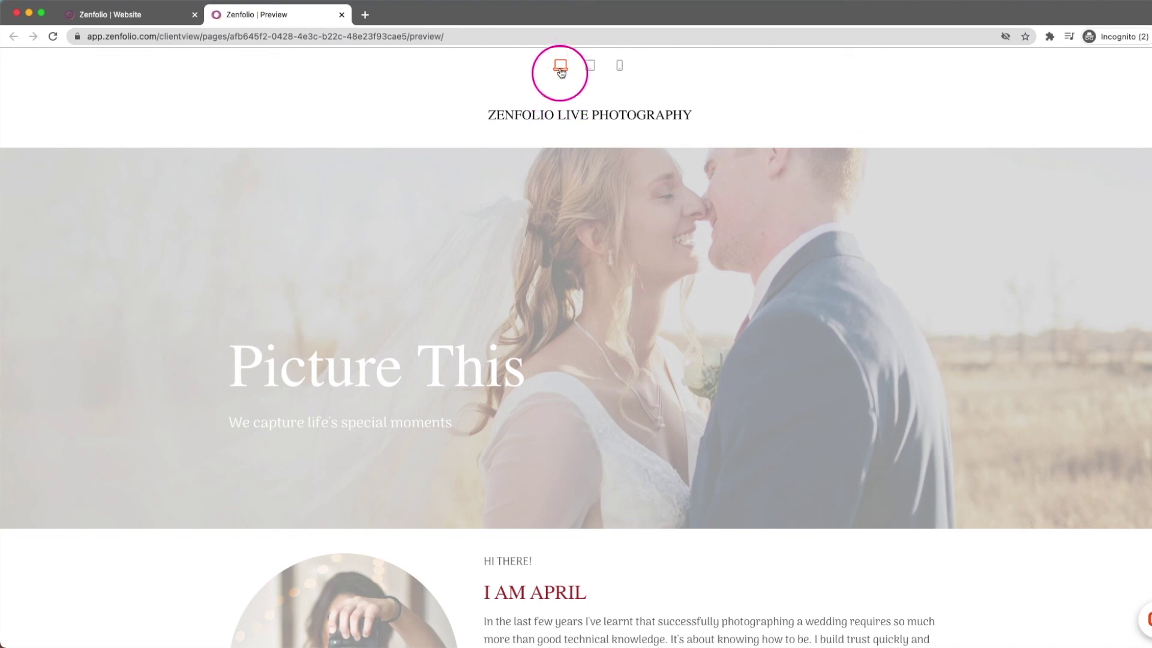
{"action": "left_click", "coordinate": [590, 67]}
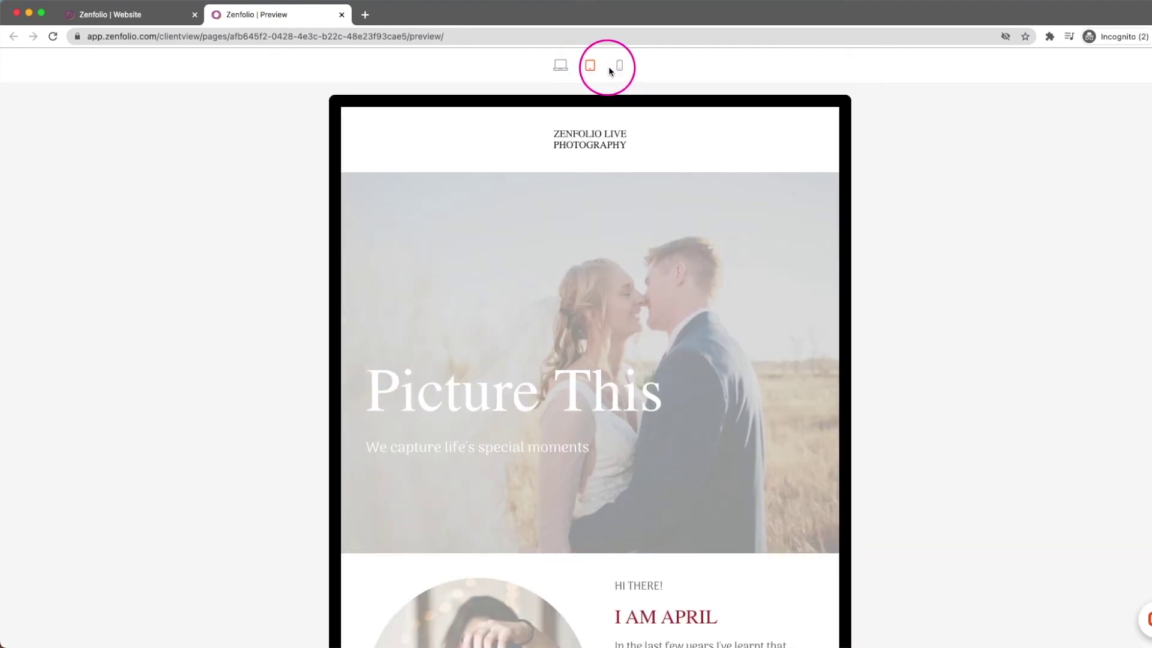
{"action": "left_click", "coordinate": [620, 66]}
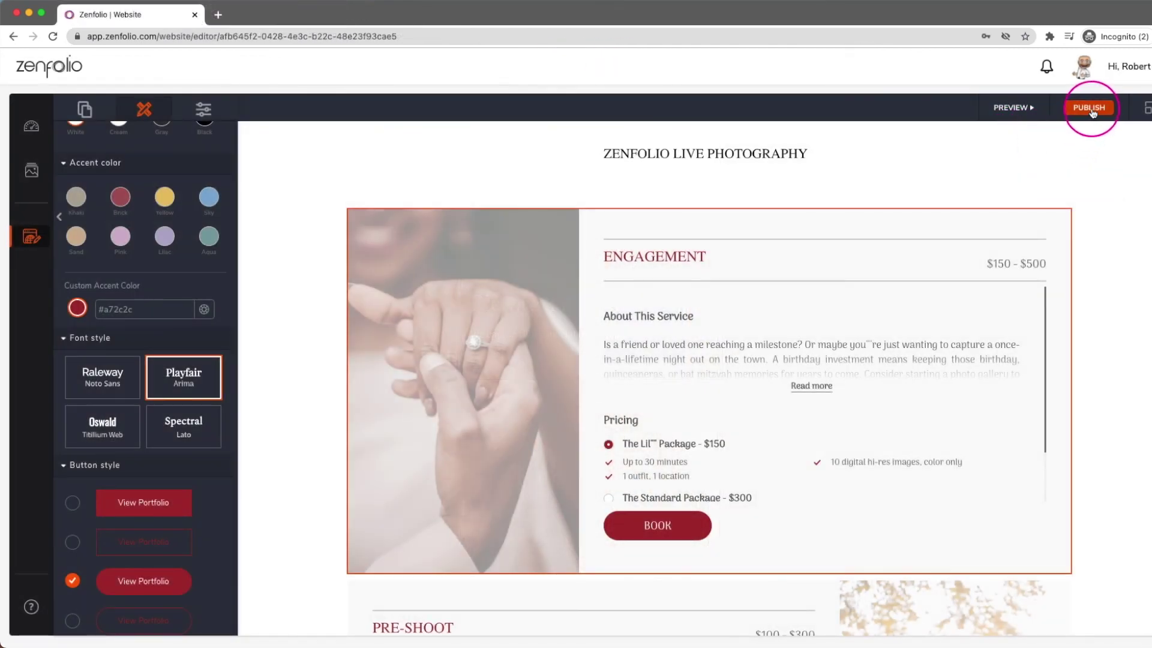
{"action": "left_click", "coordinate": [1090, 108]}
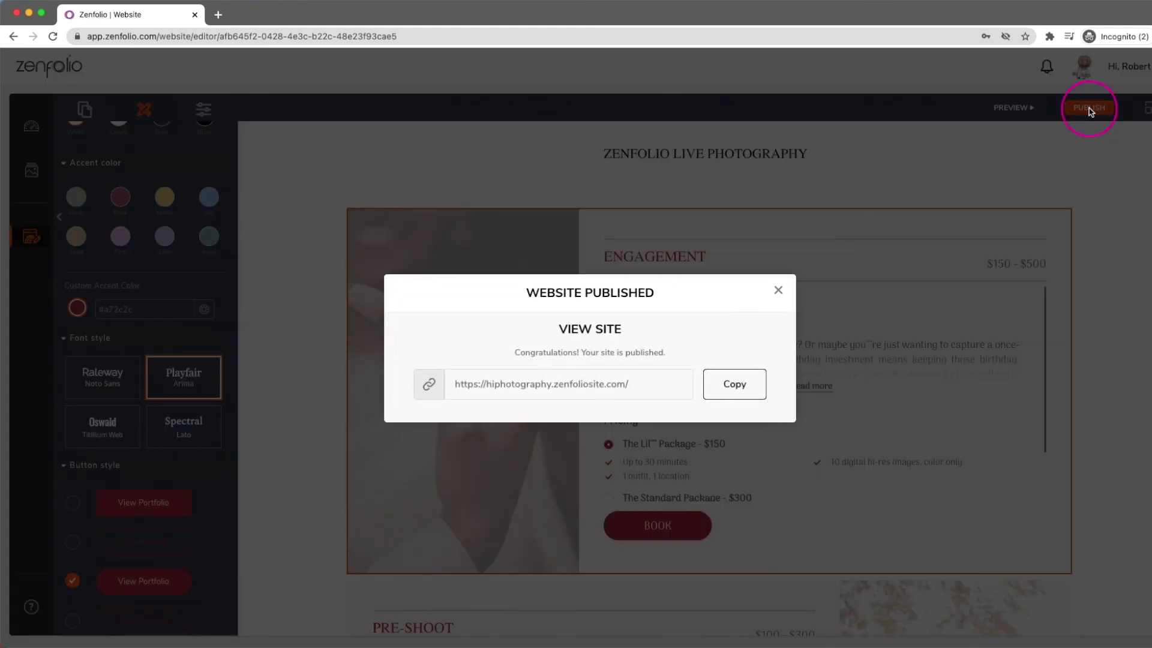